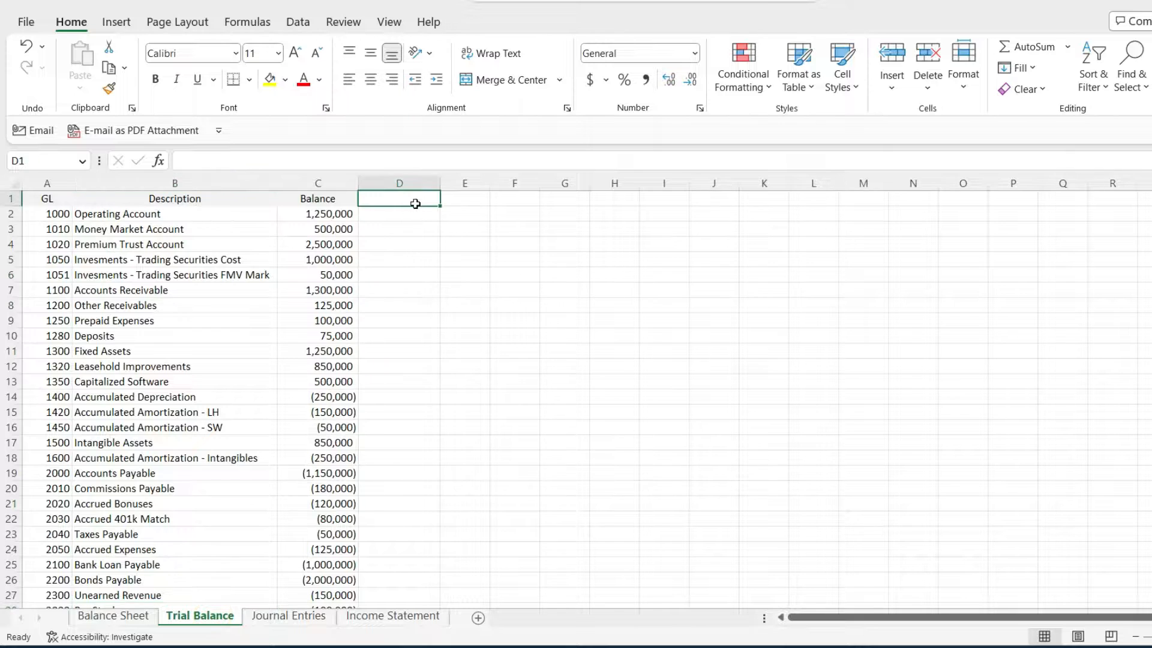
Head column D "Category" and copy the Balance Sheet's Cash label to accounts 1000, 1010 and 1020 in the Trial Balance.
text(Category)
key(Return)
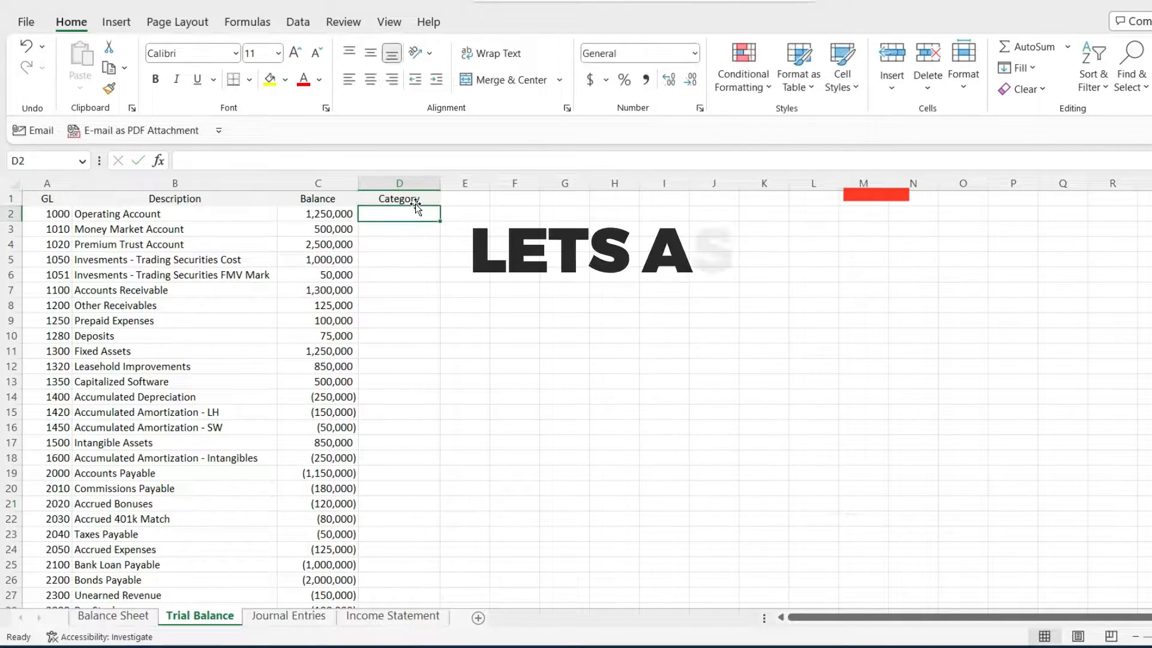
click(132, 618)
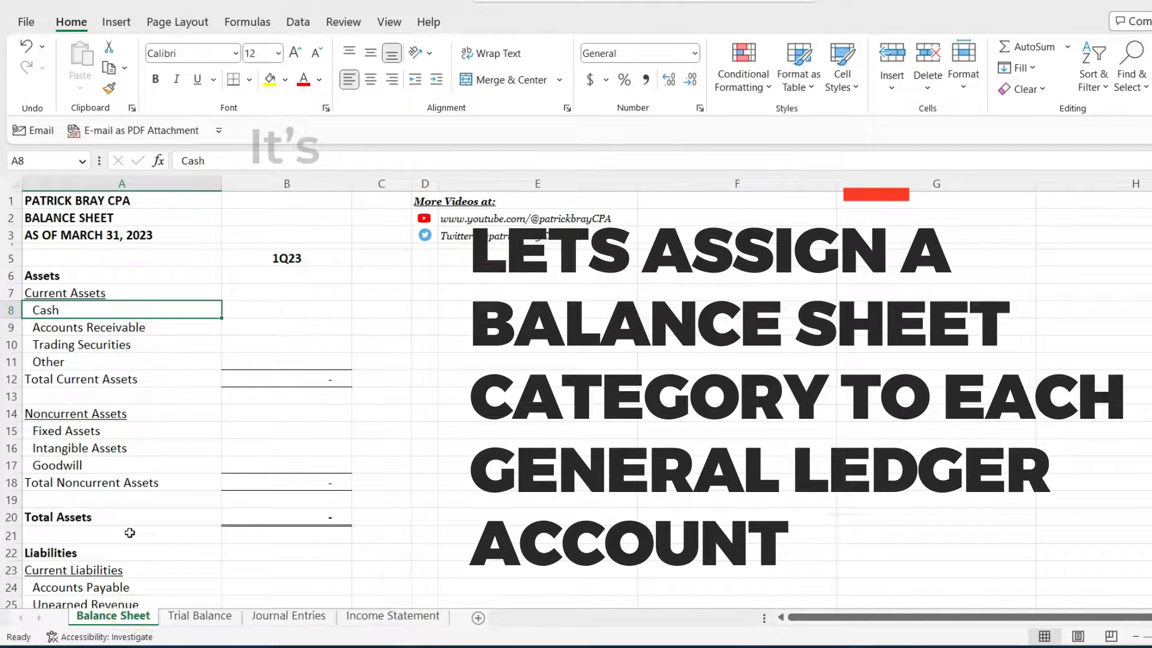
right_click(65, 316)
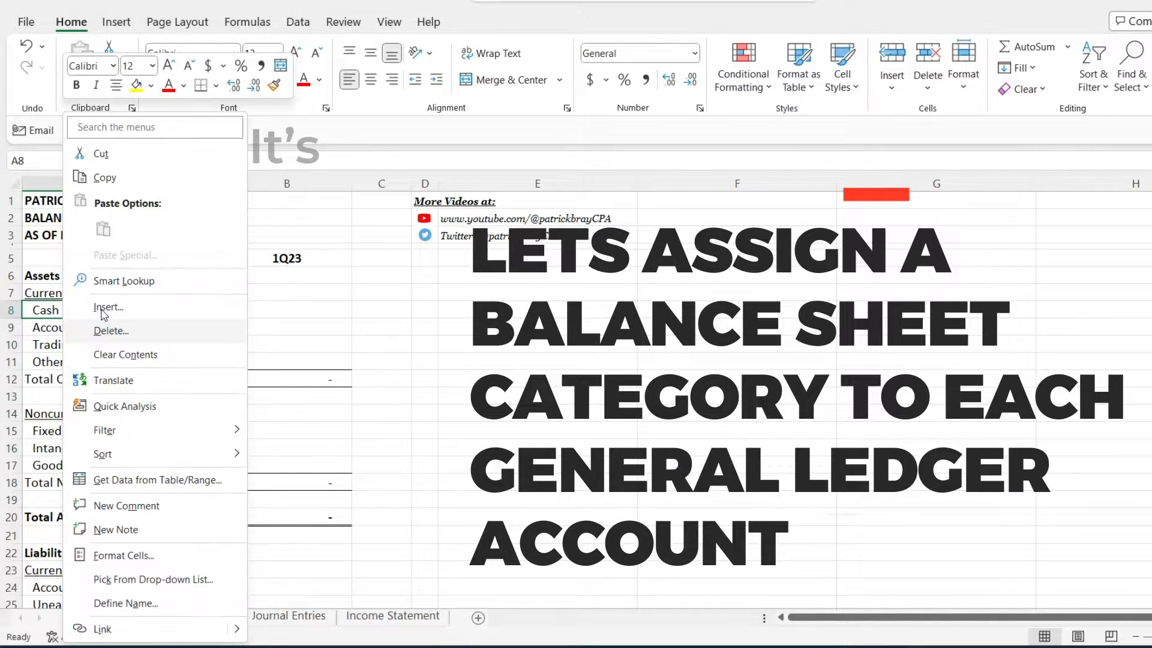
click(126, 177)
click(199, 615)
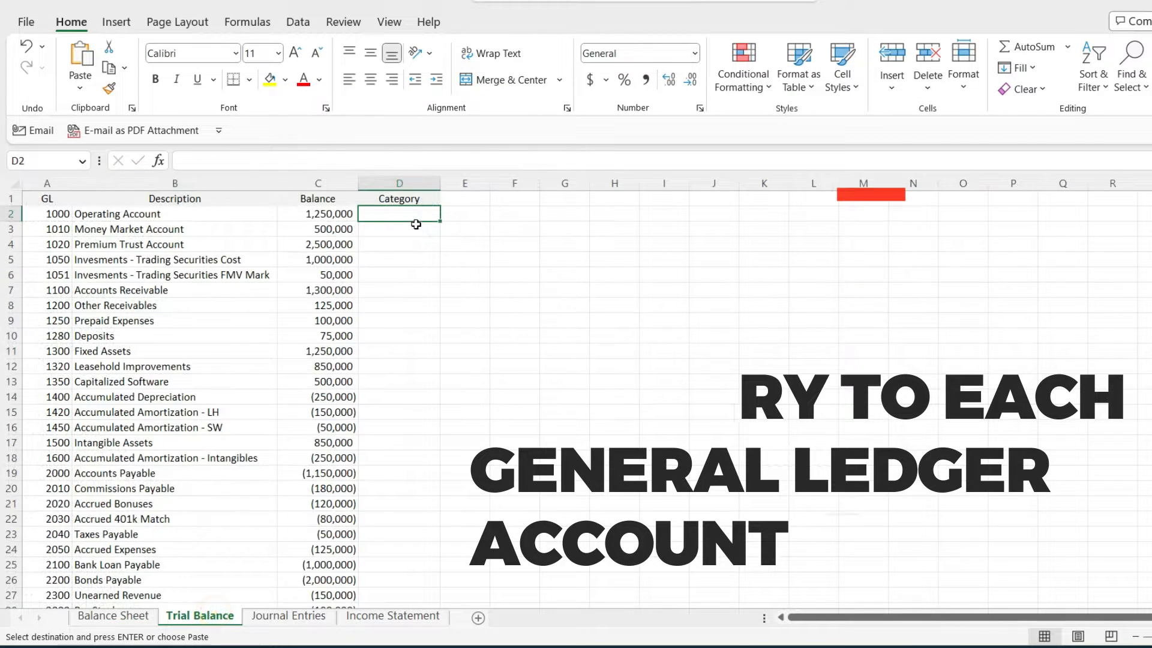
drag(409, 215, 408, 241)
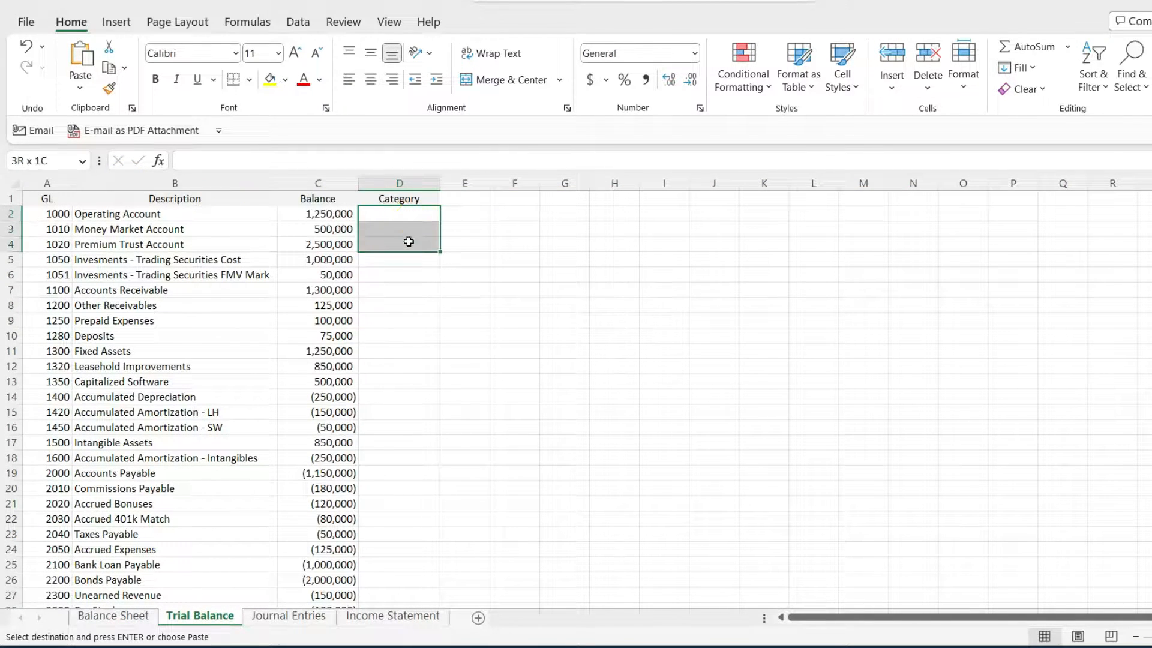
right_click(411, 246)
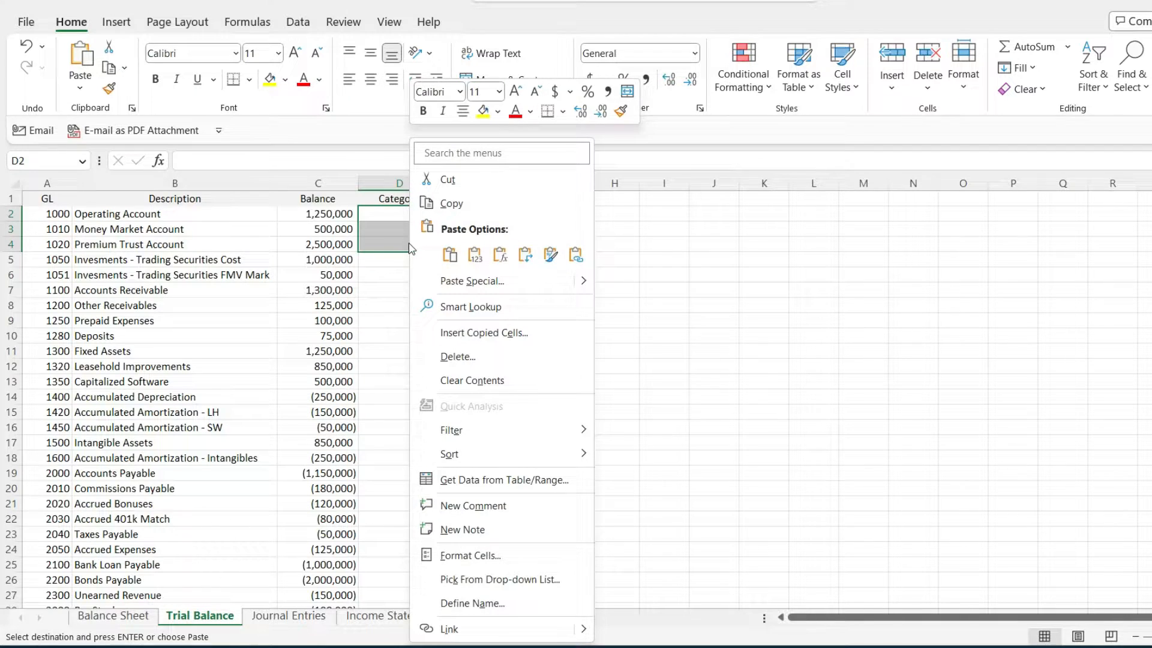
click(443, 258)
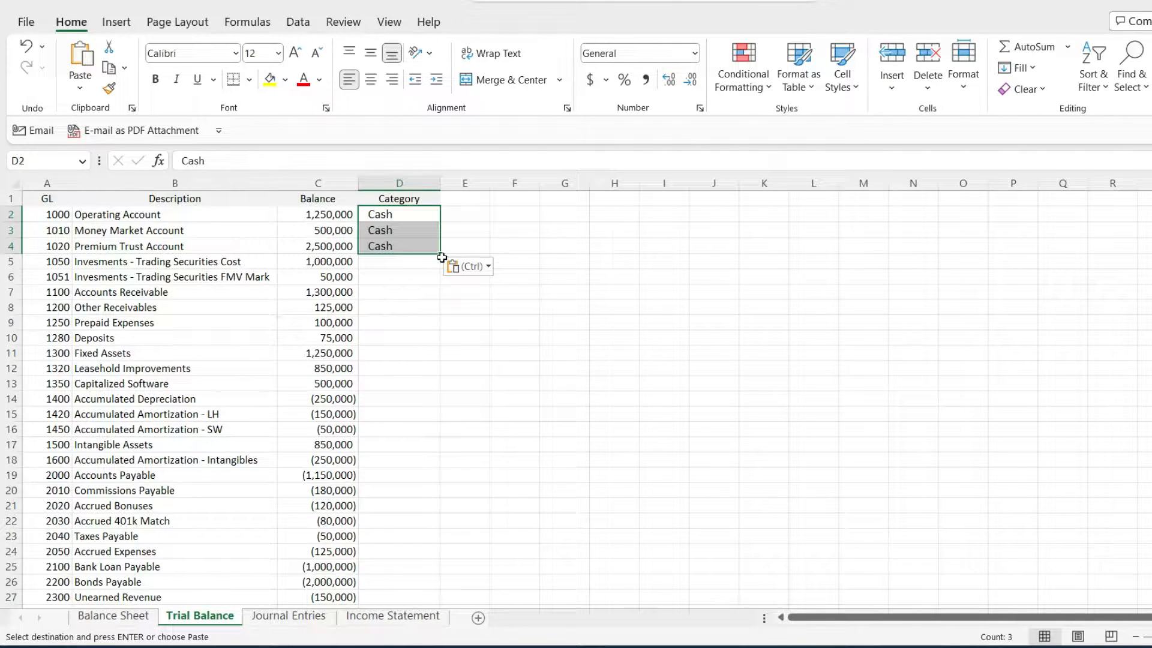
Copy the Accounts Receivable label from the Balance Sheet to the category cells of accounts 1100 and 1200.
click(112, 614)
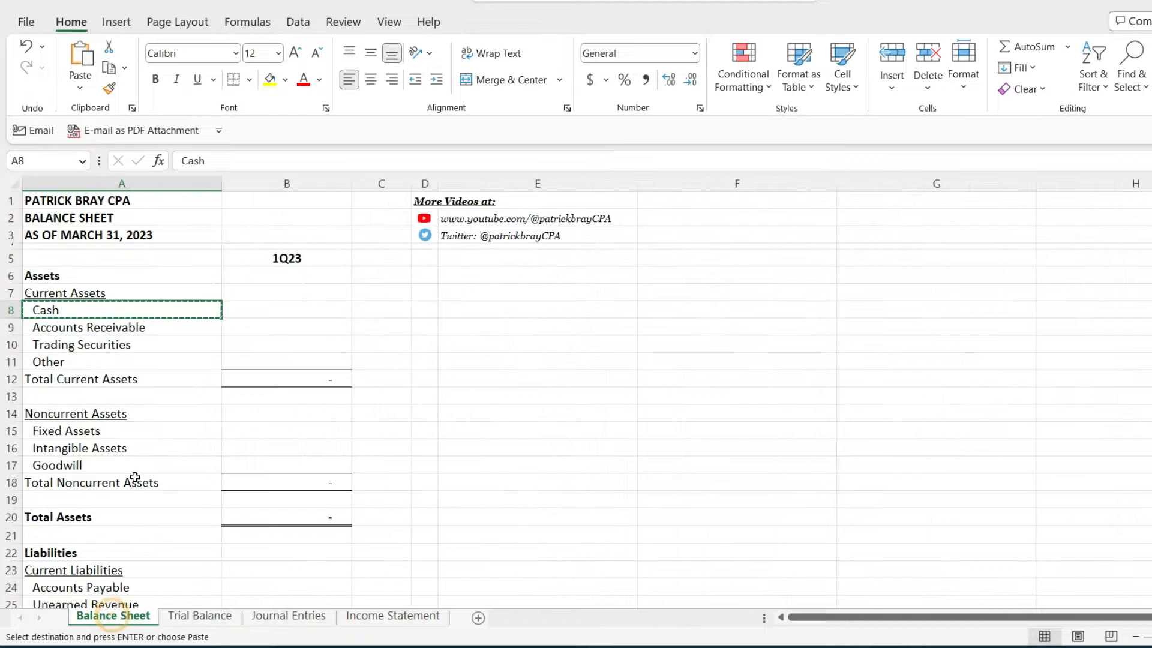
click(90, 326)
right_click(84, 327)
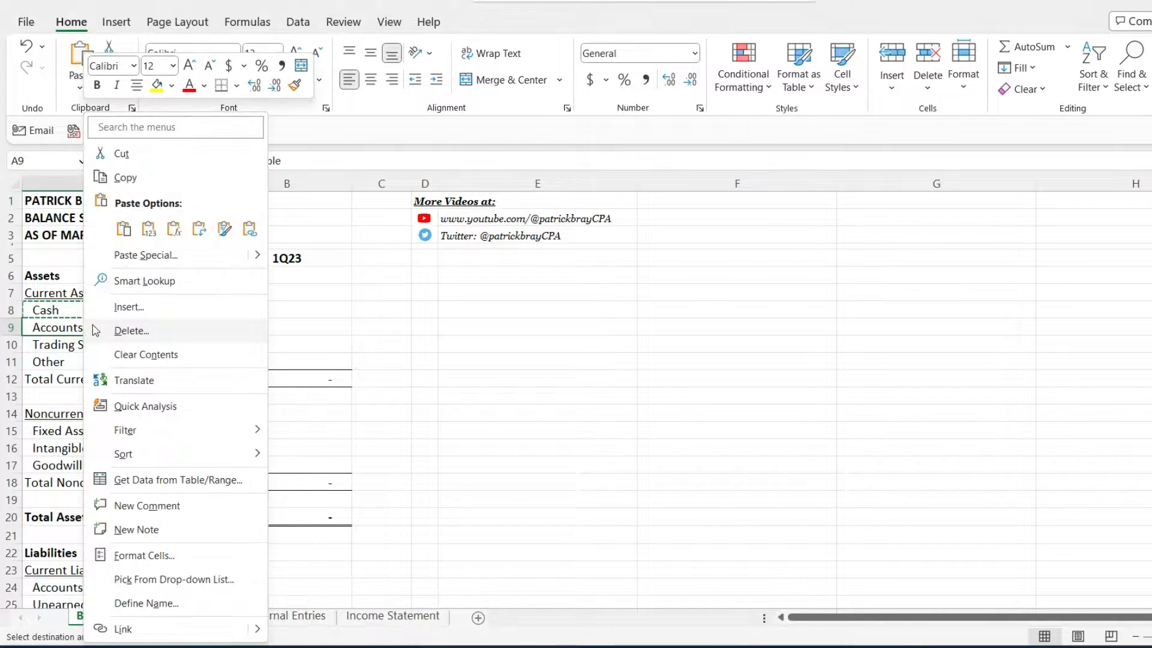
click(137, 177)
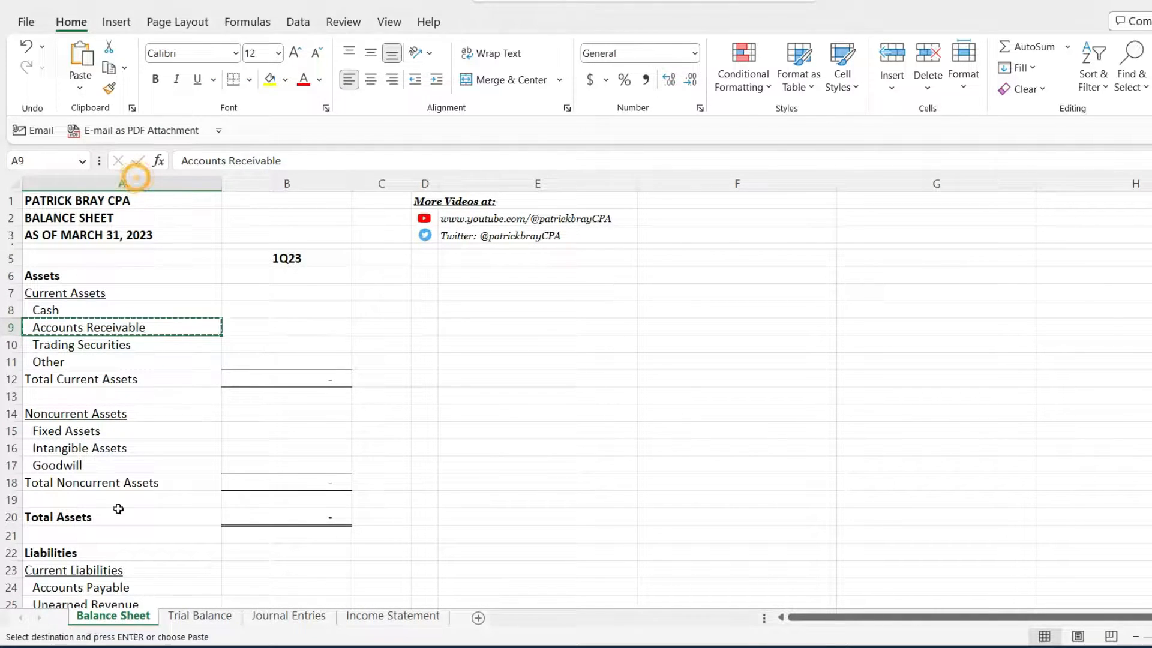
click(186, 616)
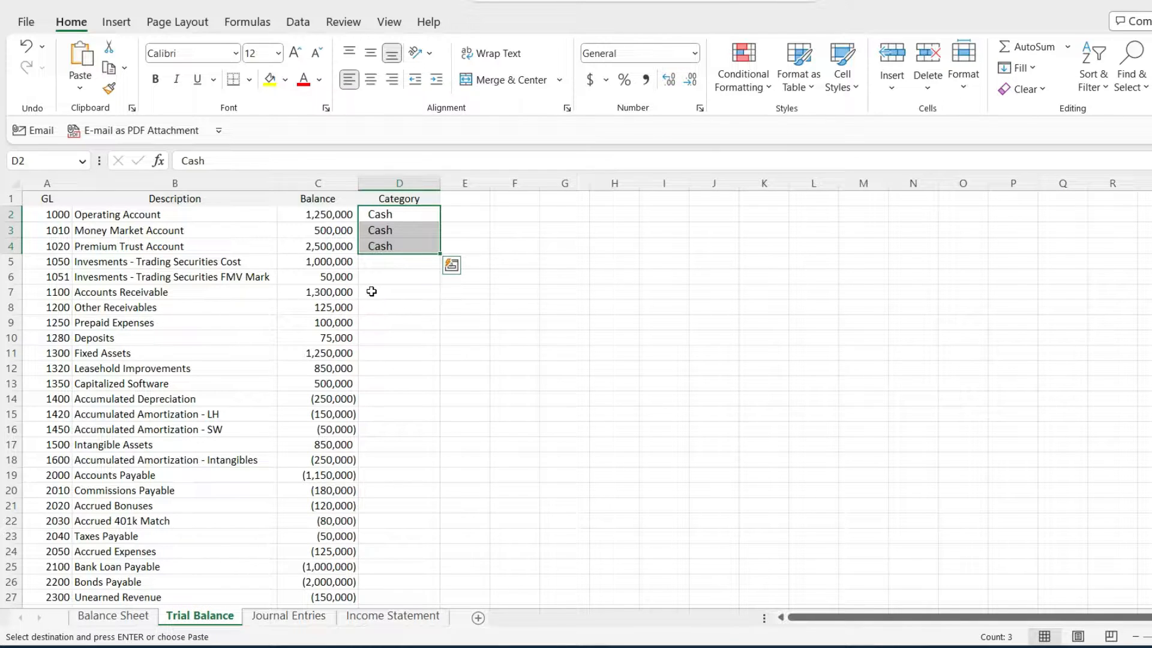
drag(379, 292, 381, 304)
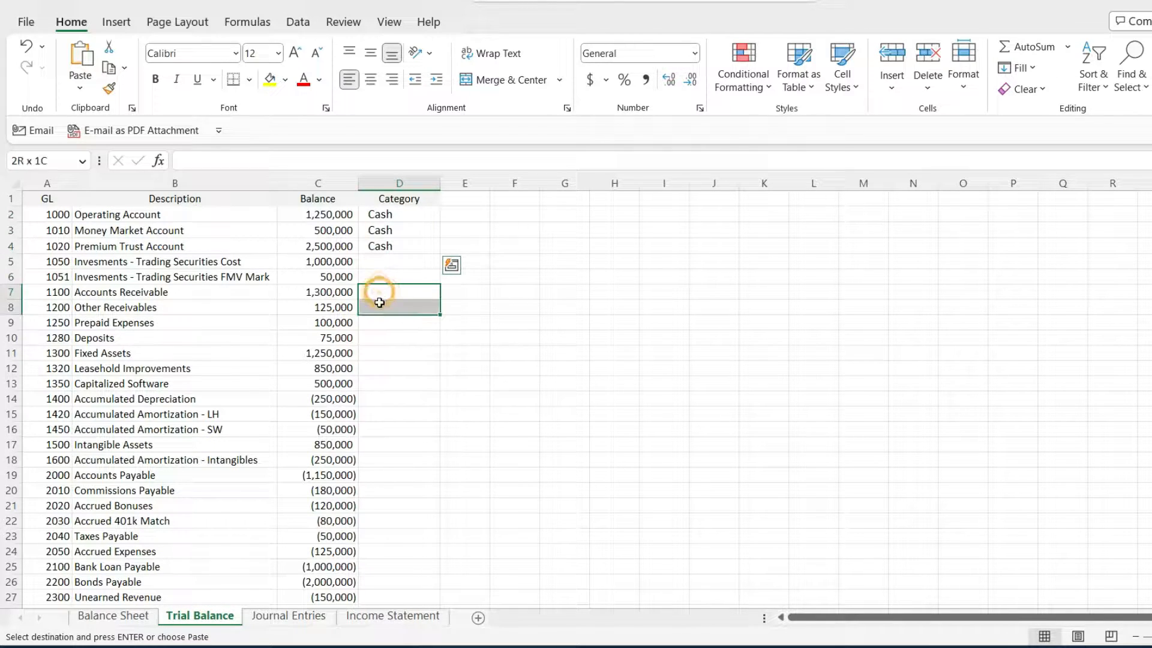
right_click(382, 306)
click(421, 255)
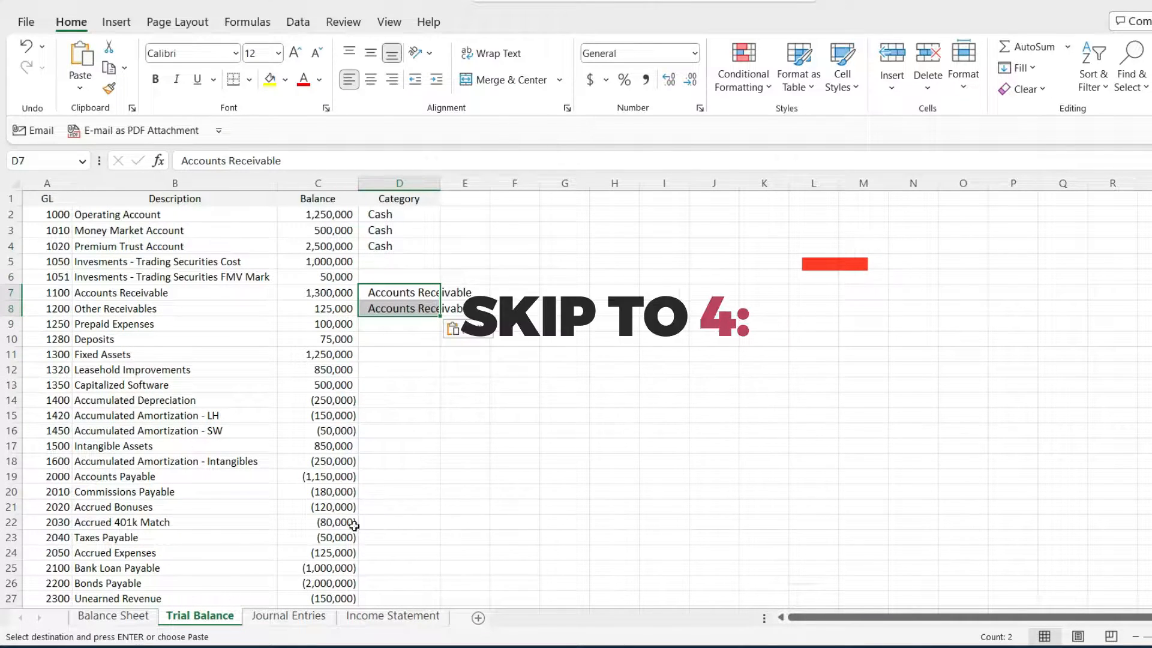
Copy the Trading Securities label from the Balance Sheet to the category cells of investment accounts 1050 and 1051.
click(132, 617)
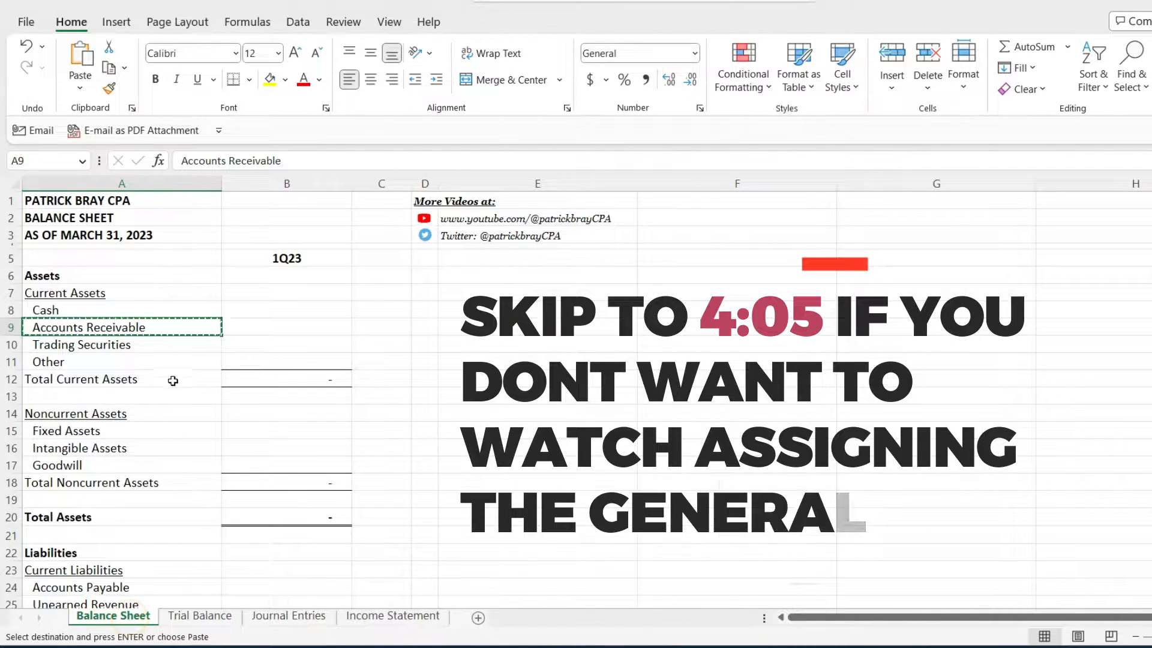
click(144, 344)
right_click(143, 351)
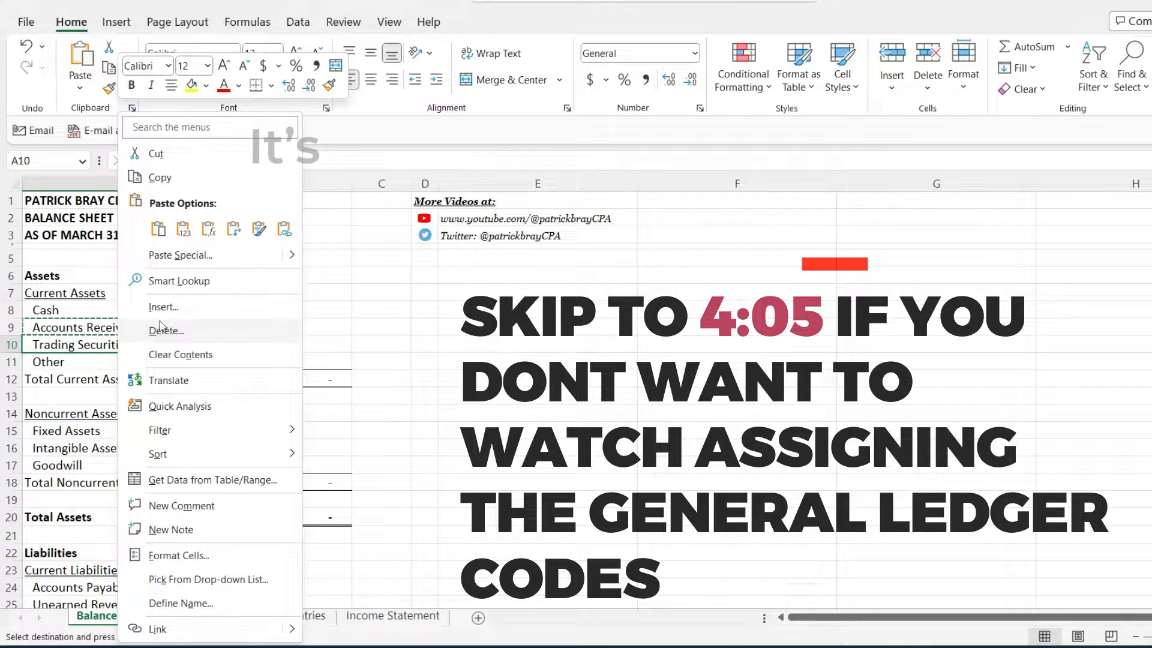
click(167, 173)
click(201, 619)
drag(366, 268, 381, 277)
right_click(383, 277)
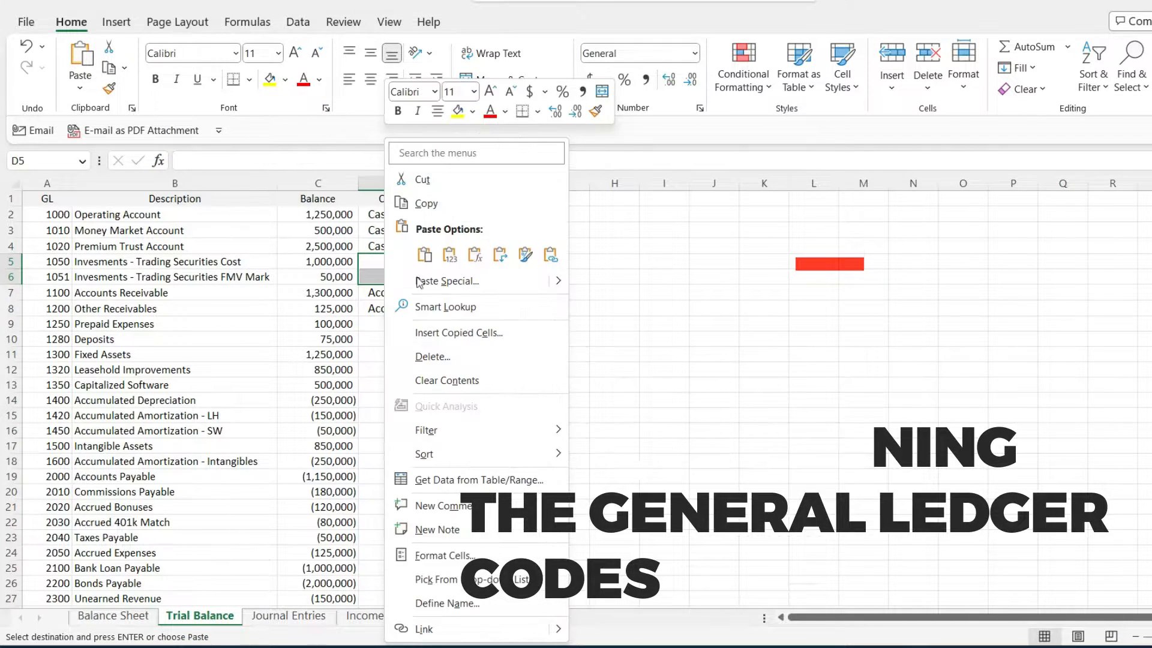
click(424, 256)
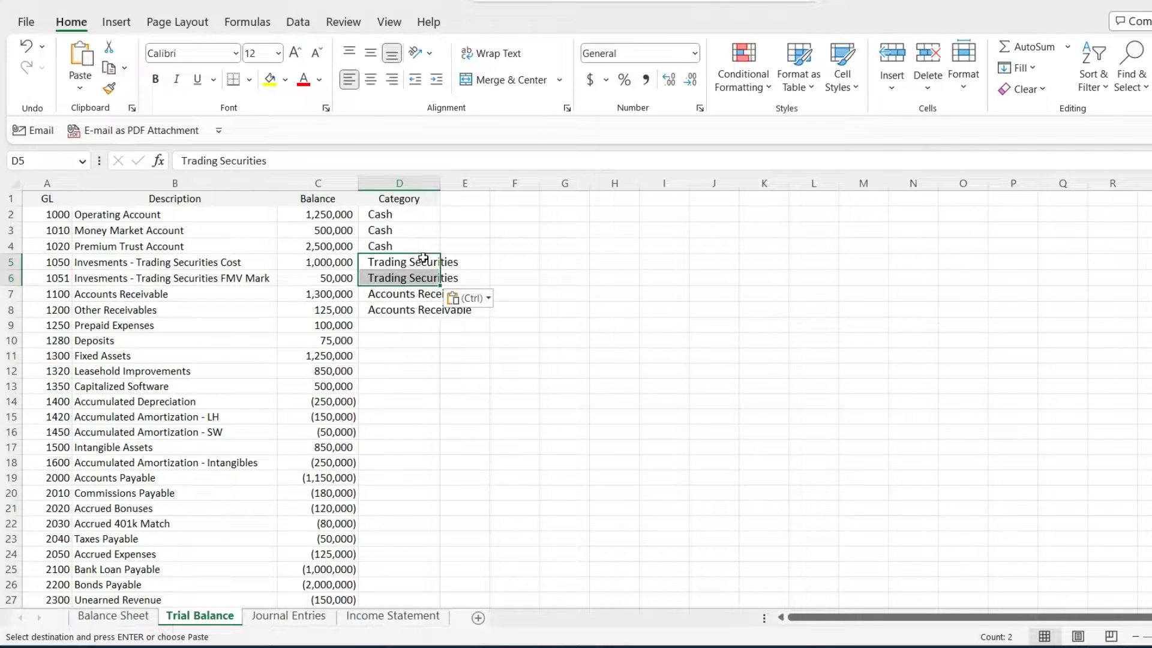
Copy the Other current assets label from the Balance Sheet to the category cells of Prepaid Expenses and Deposits.
click(407, 327)
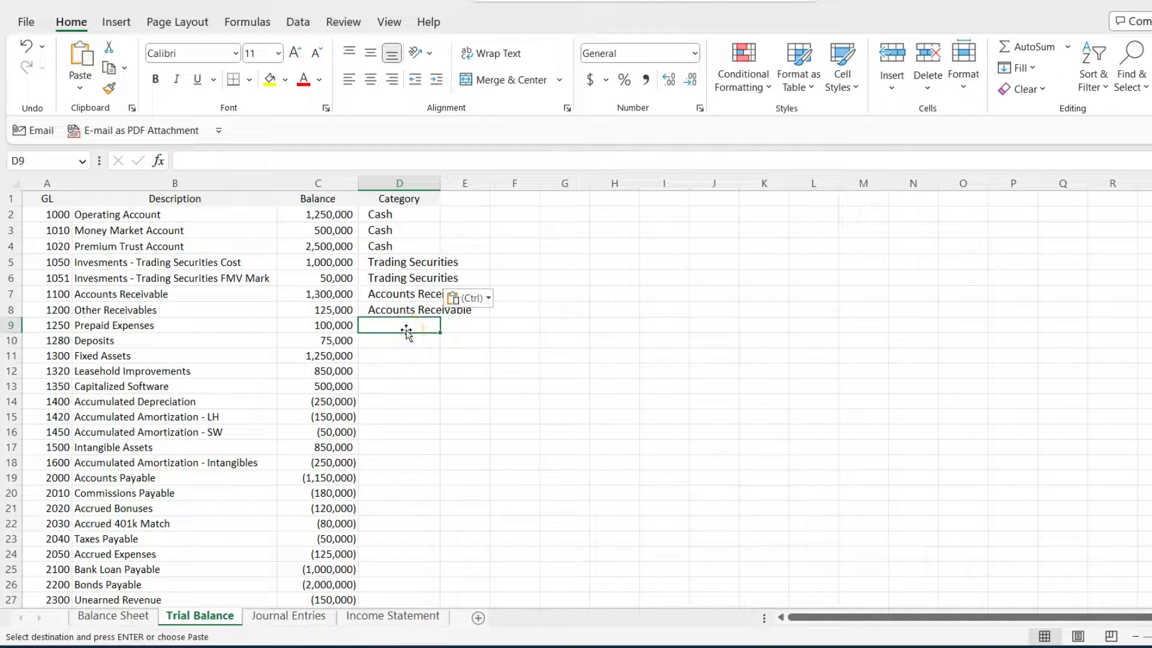
click(138, 621)
click(79, 363)
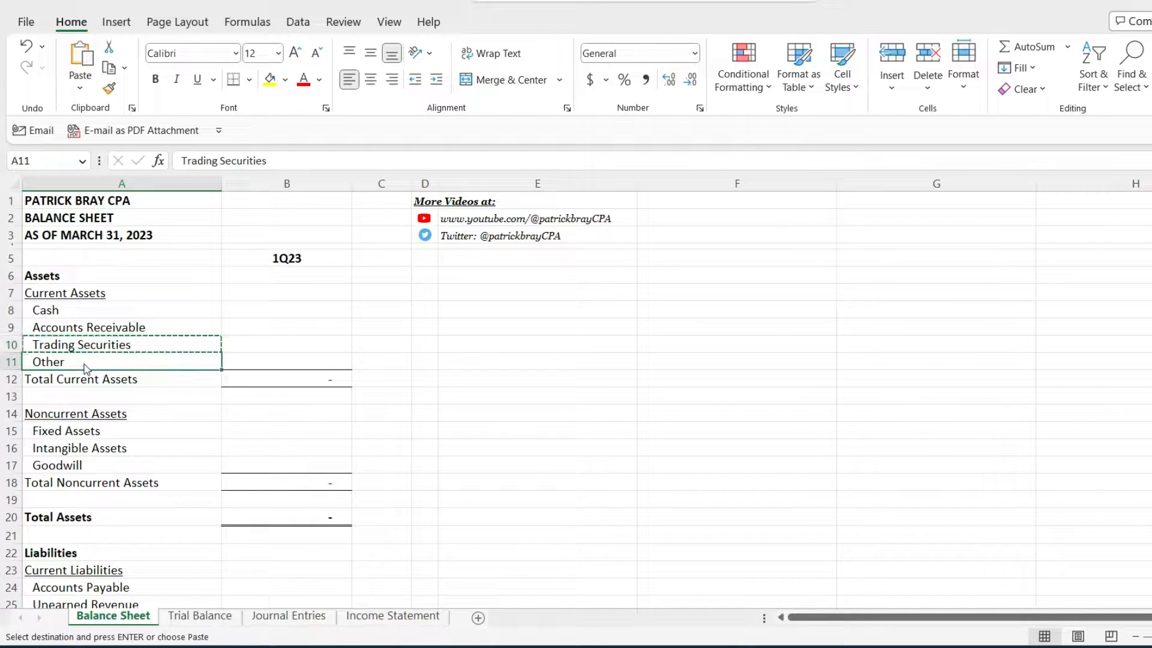
right_click(84, 364)
click(136, 175)
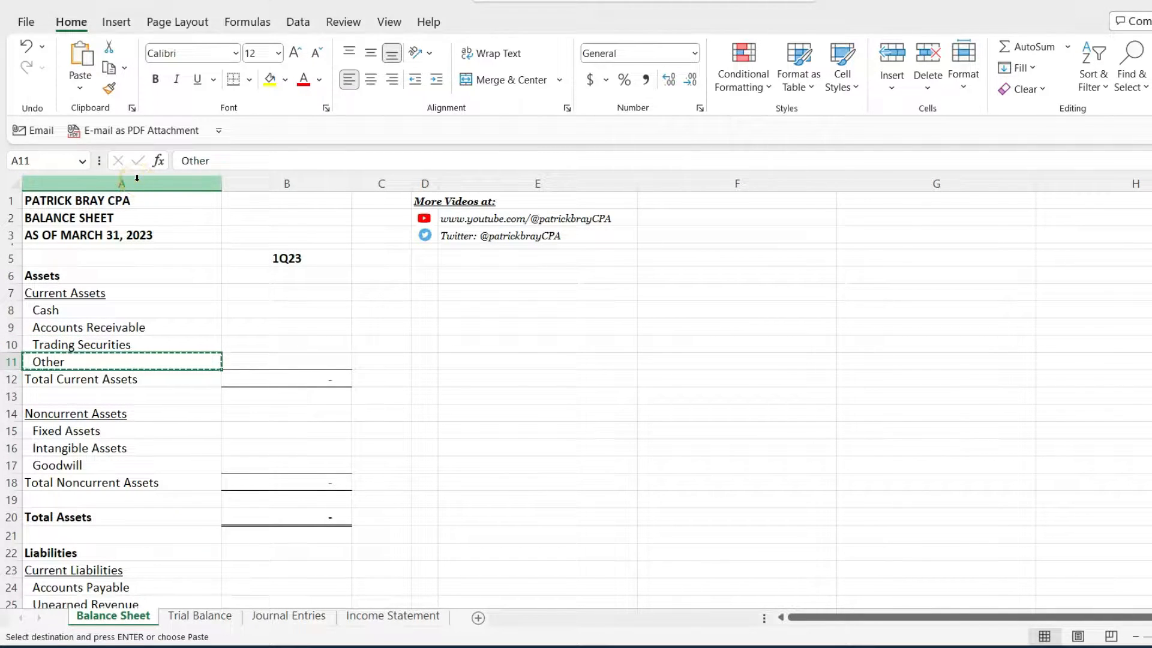
scroll(162, 407, down, 1)
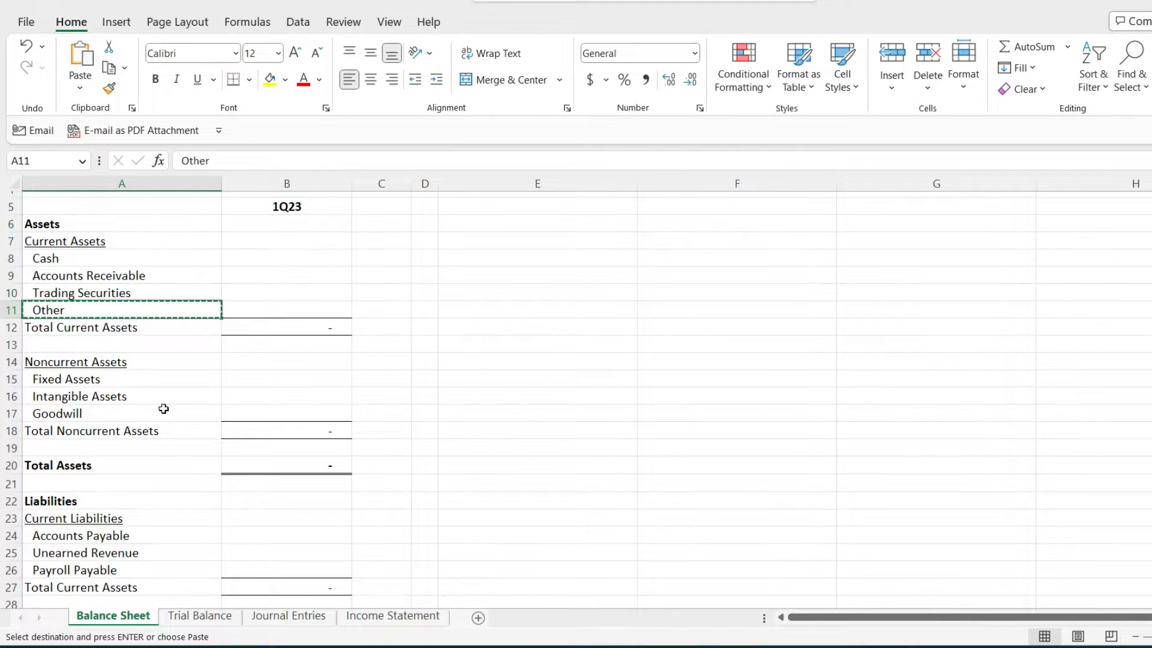
click(183, 619)
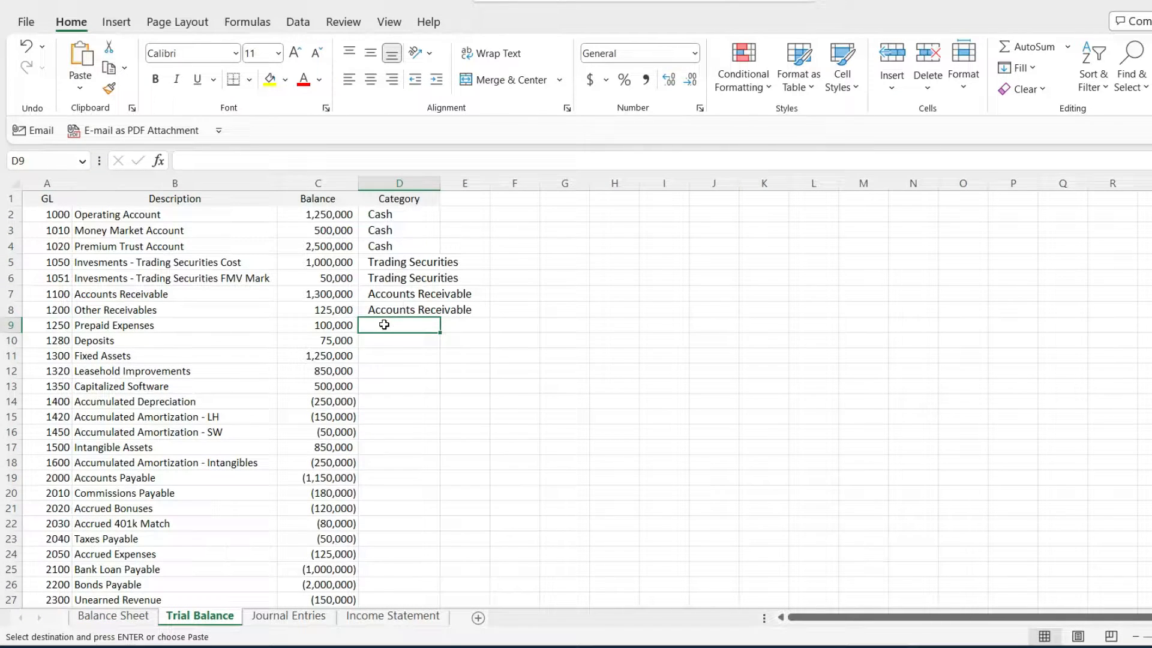
drag(384, 331, 384, 337)
right_click(386, 342)
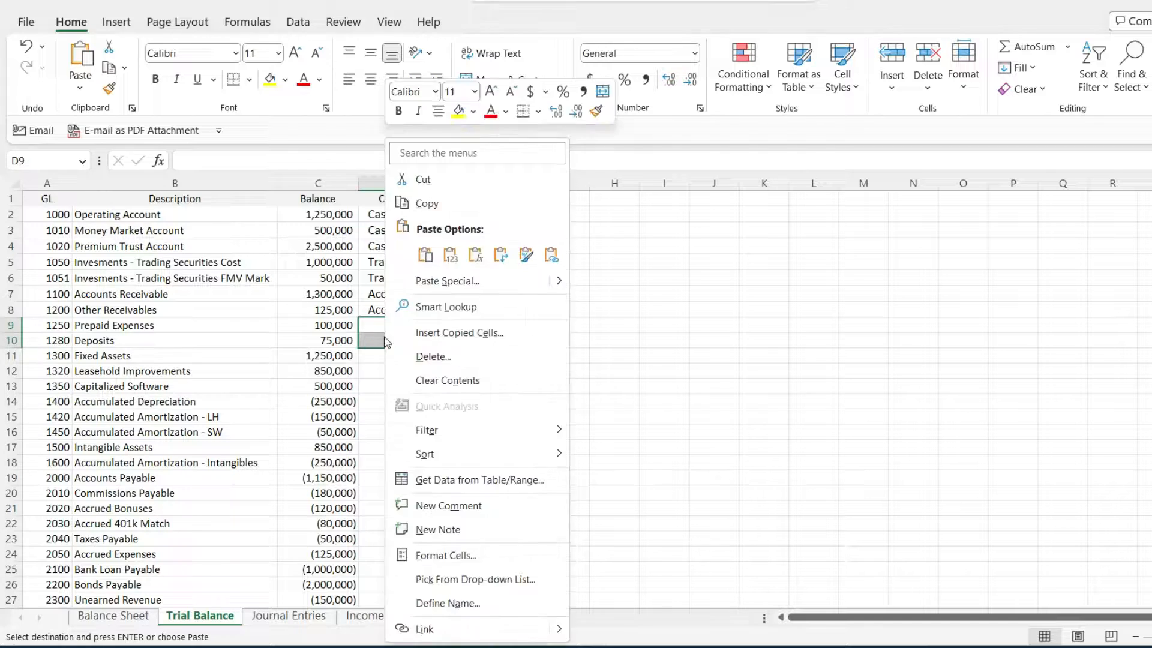
click(416, 180)
Copy the Fixed Assets label from the Balance Sheet to the category cells of accounts 1300 and 1320.
click(132, 620)
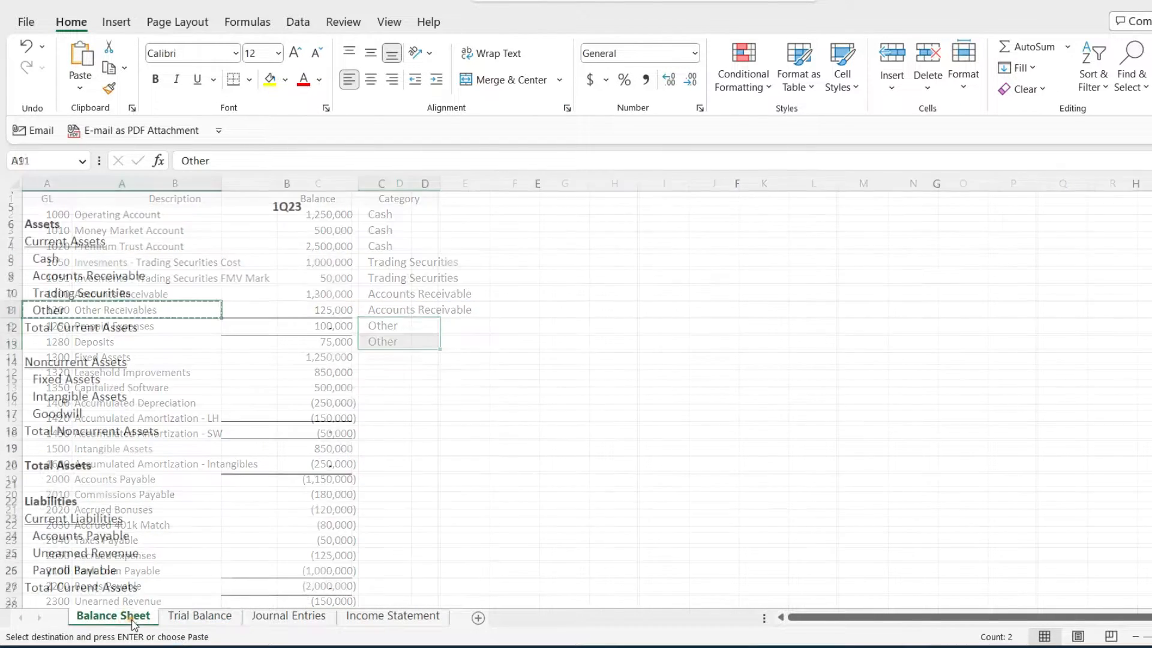
scroll(192, 454, down, 1)
click(76, 330)
right_click(76, 329)
click(116, 174)
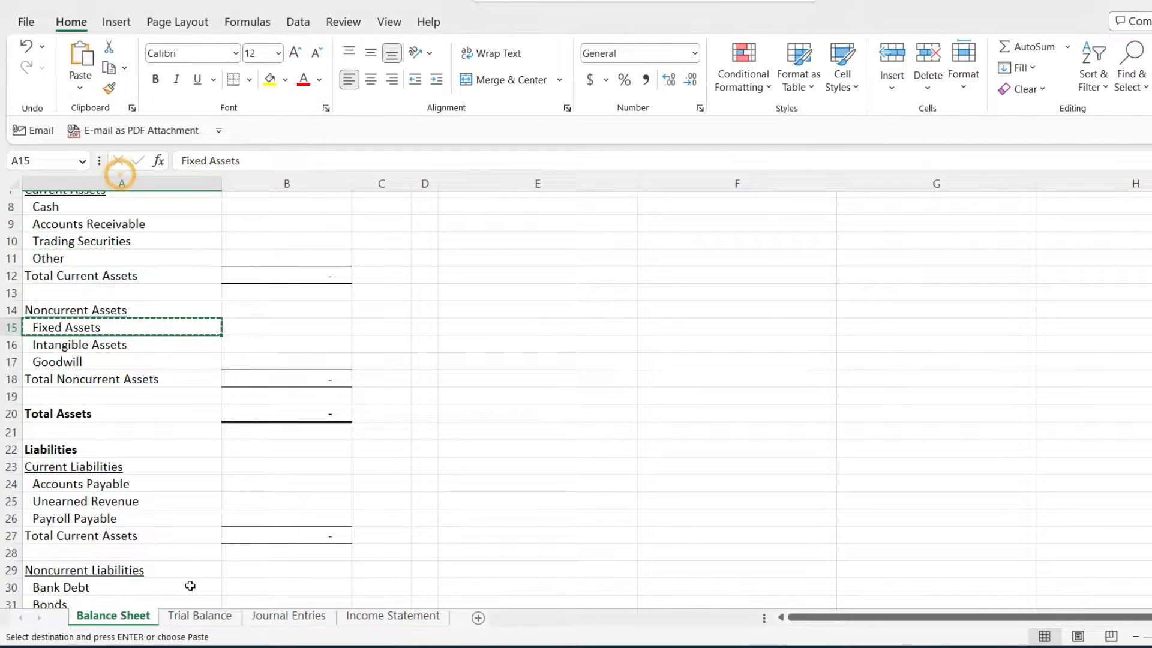
click(216, 618)
drag(396, 357, 378, 373)
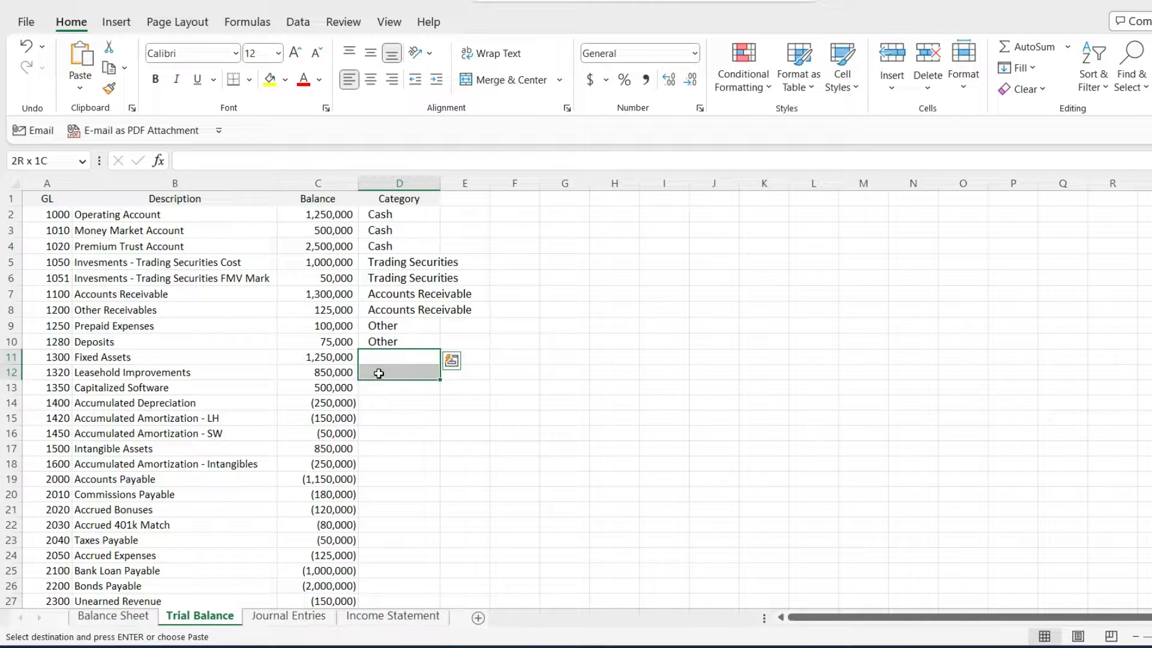
right_click(379, 374)
click(393, 255)
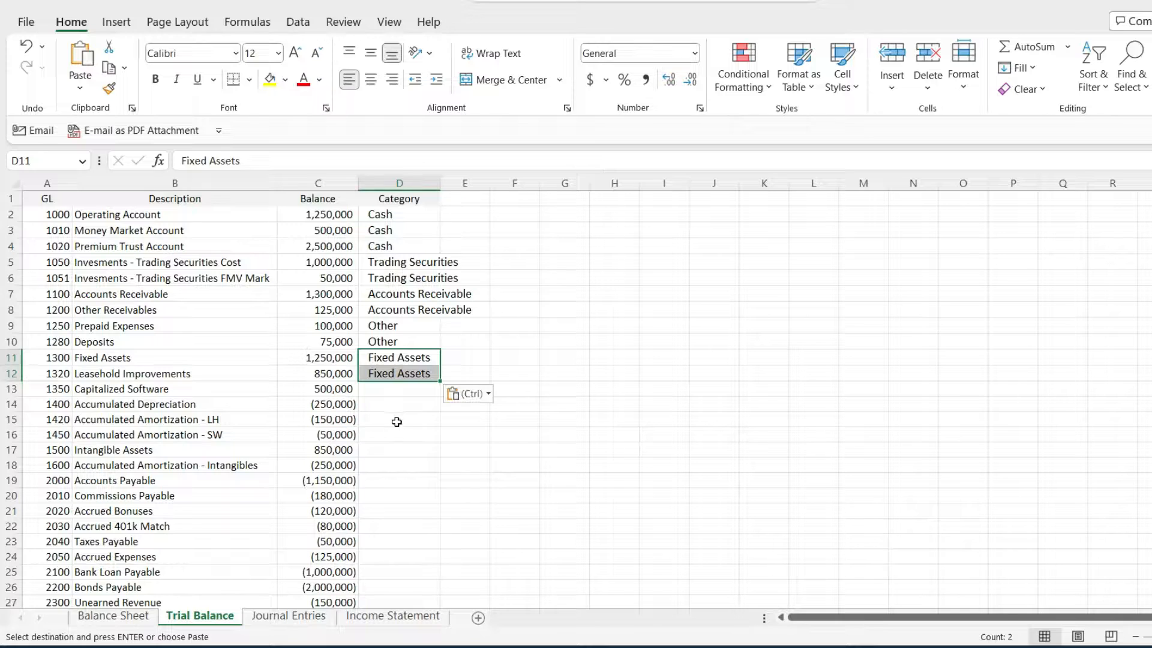
Clear the category of account 1320 and insert two blank rows above Intangible Assets on the Balance Sheet.
click(396, 377)
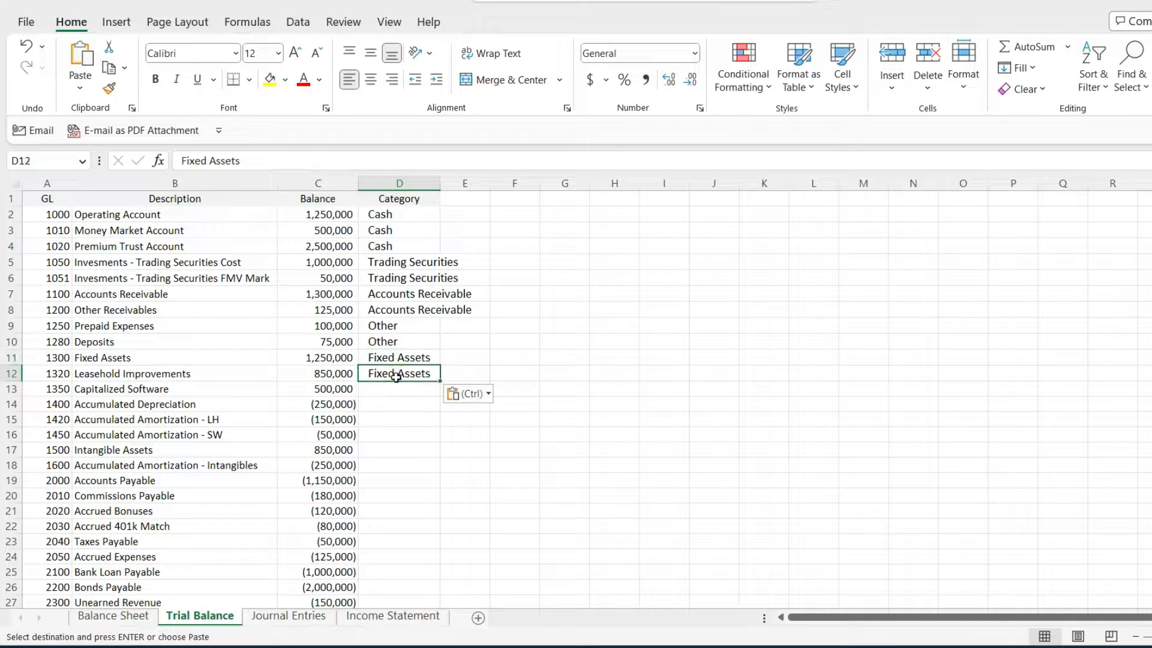
key(Delete)
click(113, 616)
click(11, 342)
right_click(11, 342)
click(60, 186)
right_click(11, 344)
click(61, 186)
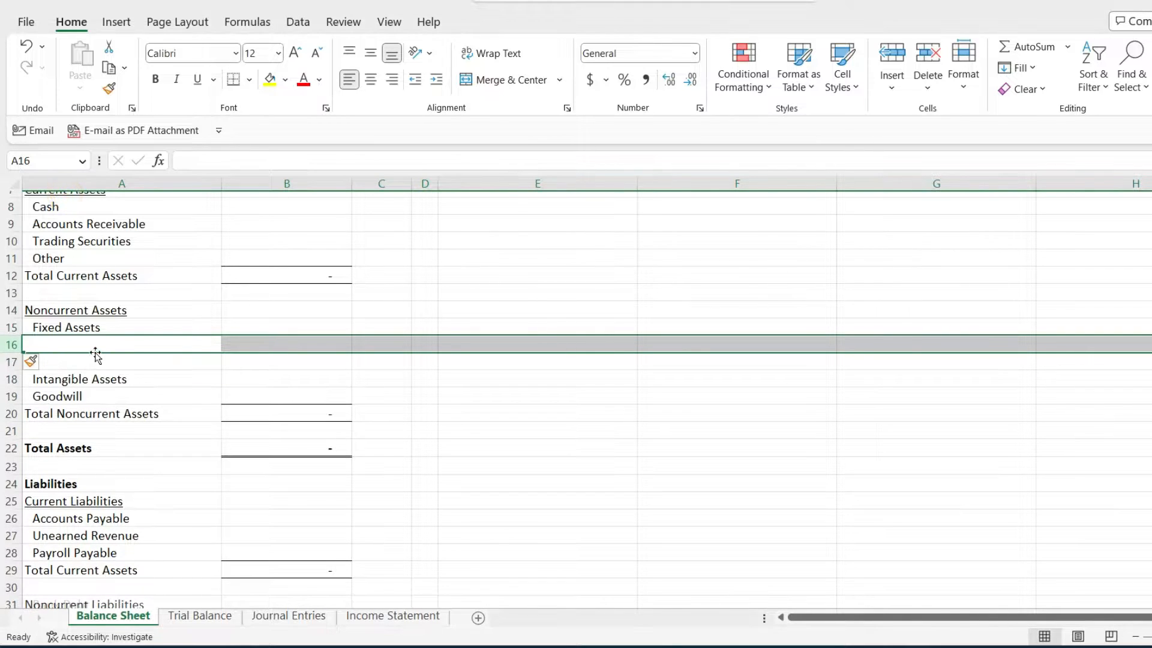
Label the two blank rows under Fixed Assets "Leasehold Improvements" and "Capitalized Software".
click(99, 344)
text(Leasehold Improvements)
key(Return)
text(S)
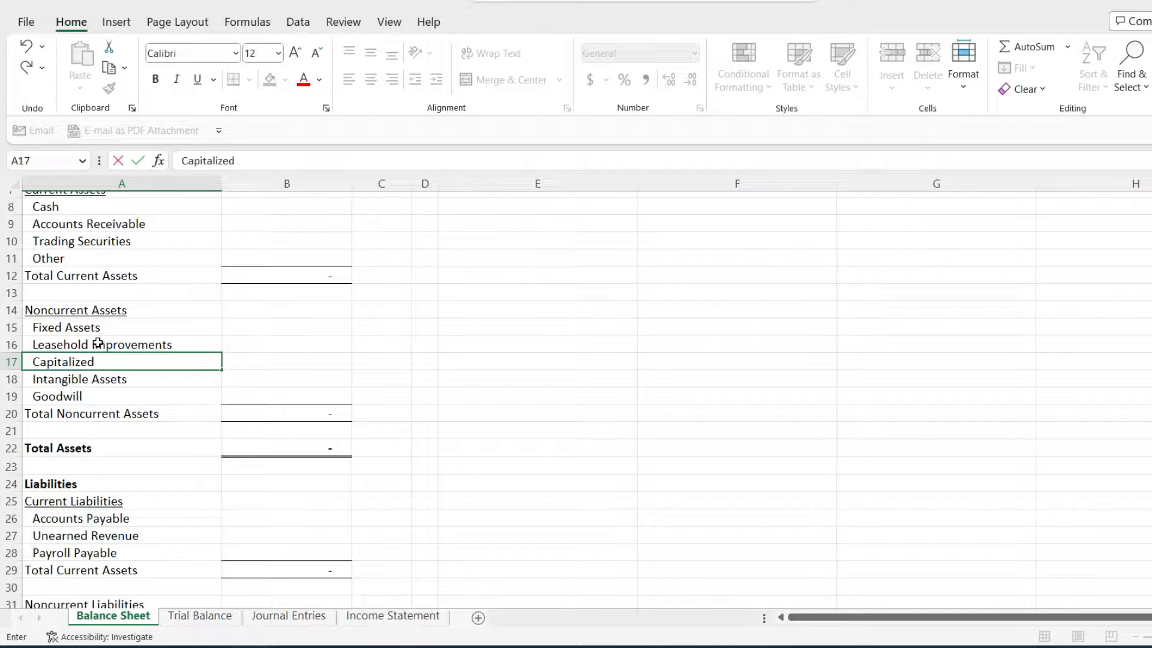
click(393, 338)
Delete the Goodwill row from the Balance Sheet's noncurrent assets.
click(9, 395)
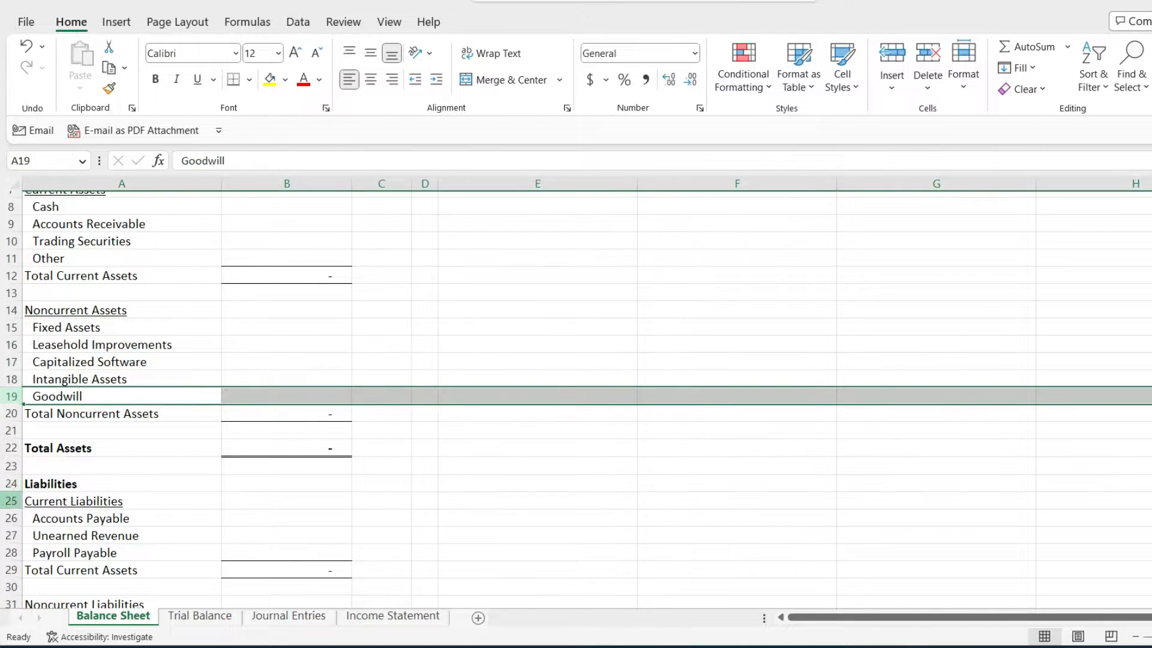
key(ctrl+minus)
click(542, 408)
click(304, 326)
Copy the Balance Sheet's Leasehold Improvements label to the category cells of accounts 1320 and 1420 in the Trial Balance.
right_click(127, 344)
click(174, 175)
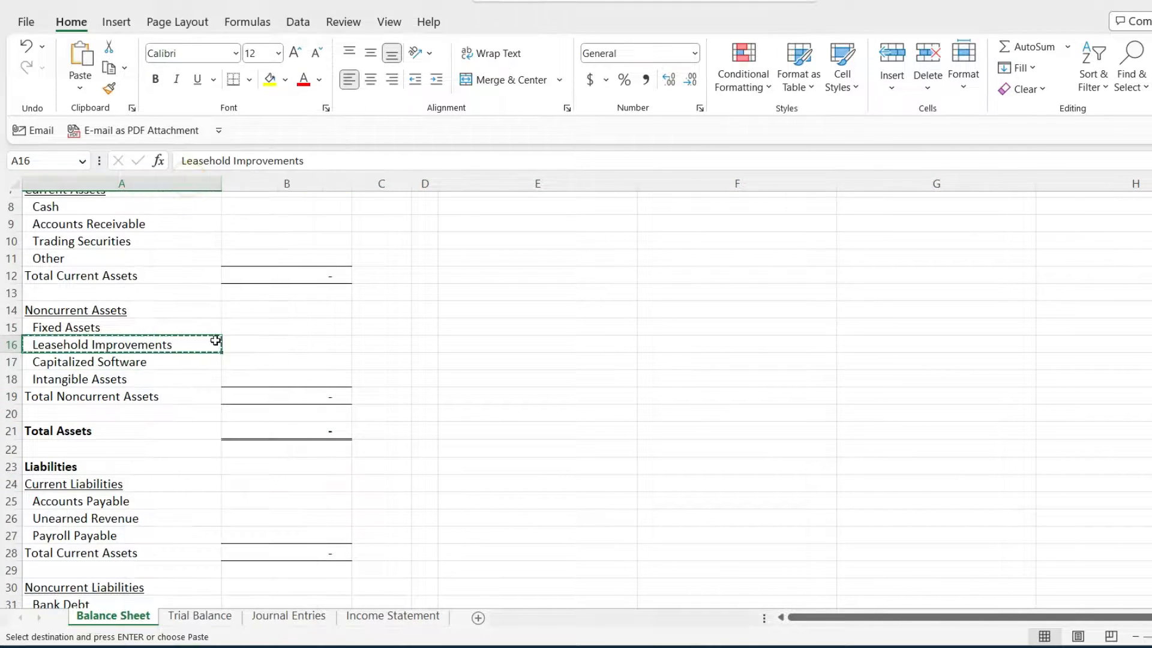
click(199, 615)
right_click(390, 375)
click(433, 255)
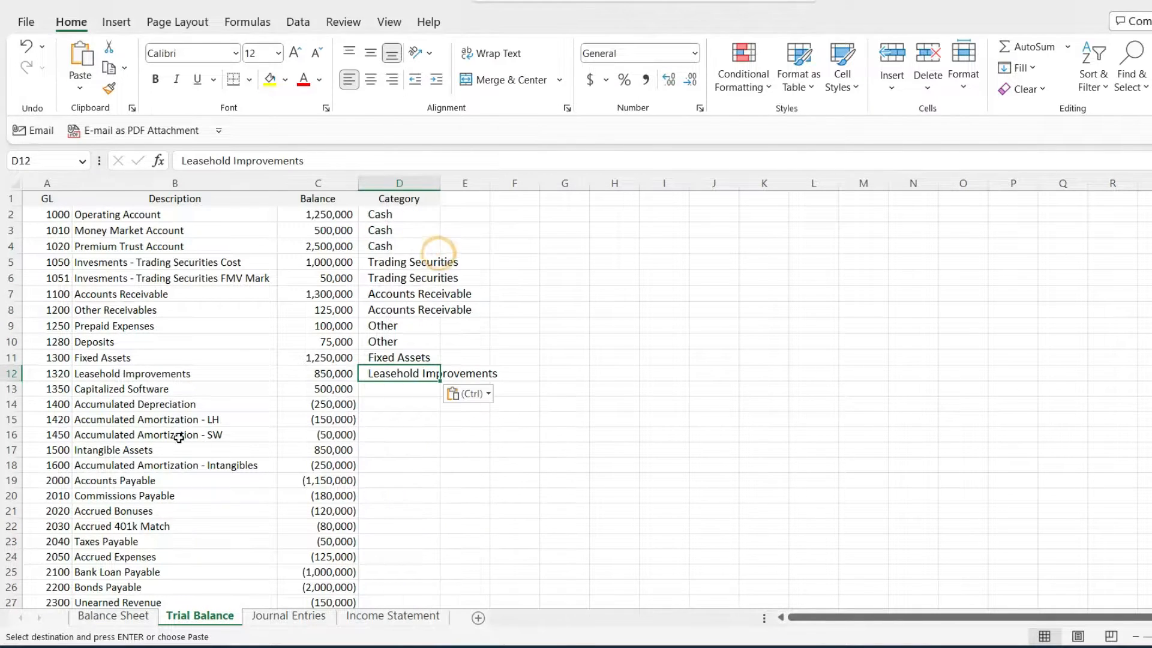
click(401, 418)
right_click(401, 419)
click(436, 258)
Copy the Fixed Assets category from account 1300 to Accumulated Depreciation.
click(399, 357)
key(ctrl+c)
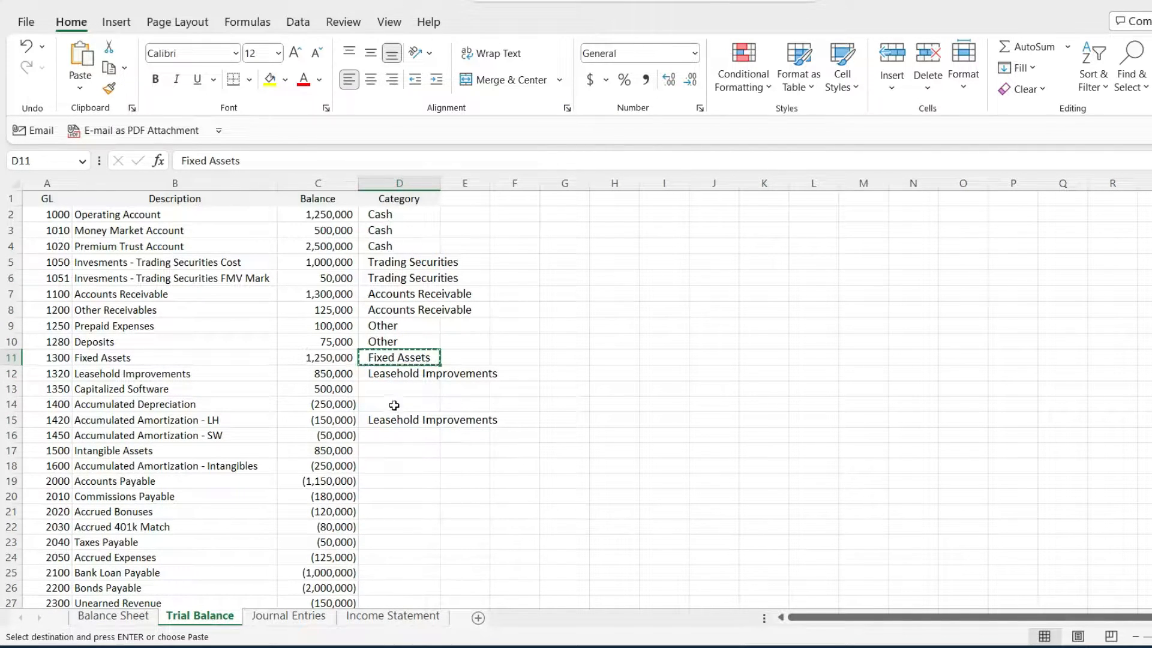
click(393, 404)
key(ctrl+v)
Copy the Balance Sheet's Capitalized Software label to the category cells of accounts 1350 and 1450 in the Trial Balance.
click(142, 622)
click(168, 362)
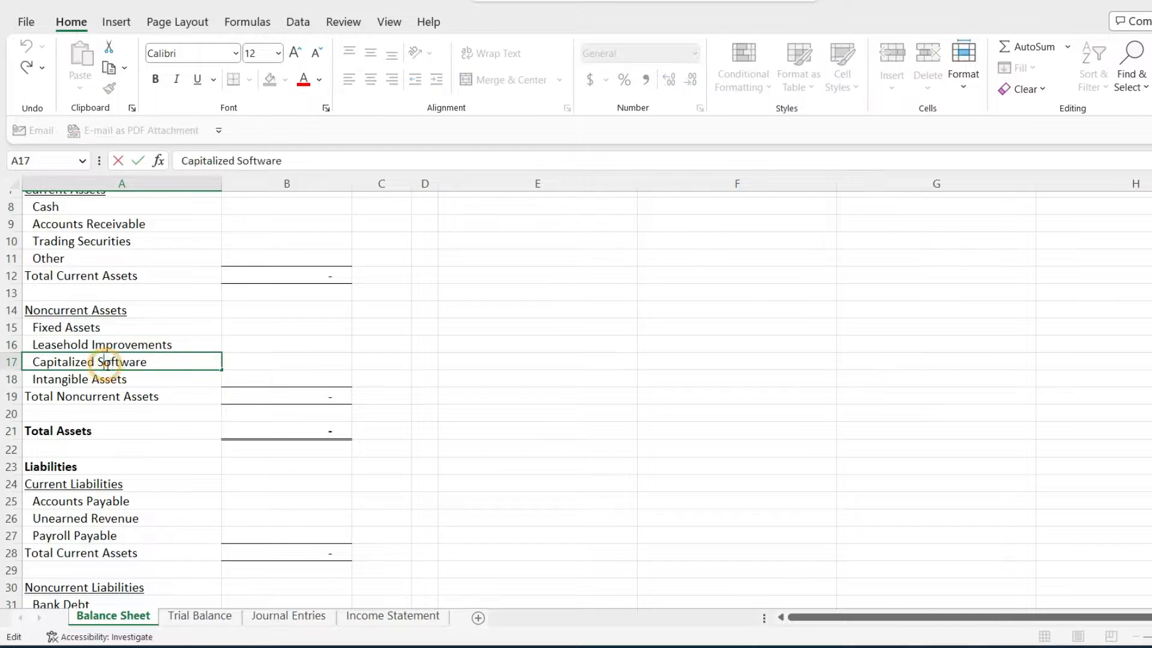
key(ctrl+c)
click(204, 620)
right_click(391, 387)
click(430, 255)
right_click(387, 438)
click(430, 254)
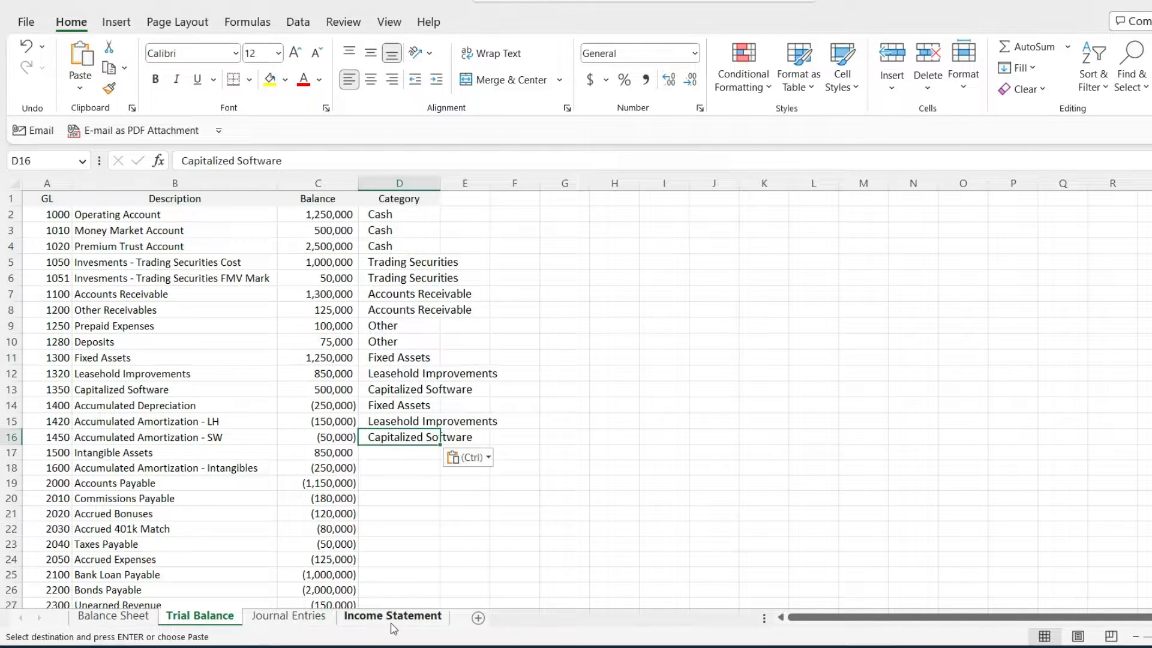
Copy the Balance Sheet's Intangible Assets label to the category cells of accounts 1500 and 1600 in the Trial Balance.
click(131, 618)
click(116, 384)
key(ctrl+c)
click(200, 616)
drag(396, 452, 396, 475)
right_click(396, 475)
click(432, 257)
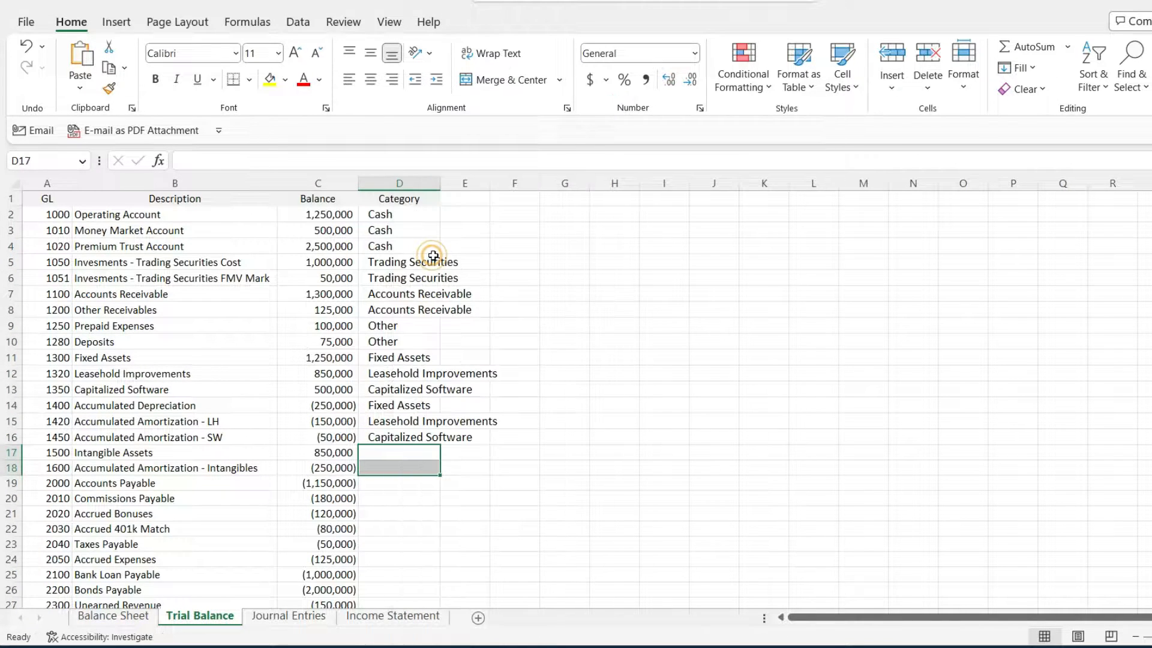
Copy the Balance Sheet's Accounts Payable label to the category cell of account 2000 in the Trial Balance.
scroll(499, 519, down, 3)
click(119, 622)
click(120, 502)
right_click(120, 502)
click(167, 46)
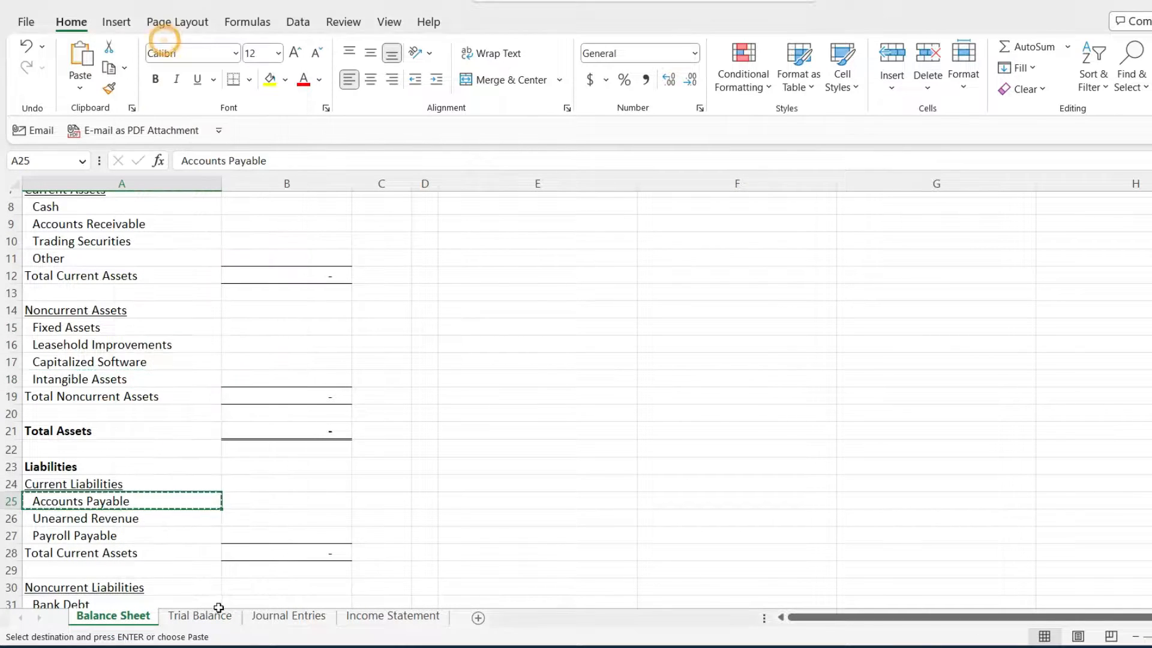
click(200, 616)
click(373, 348)
right_click(372, 353)
click(411, 255)
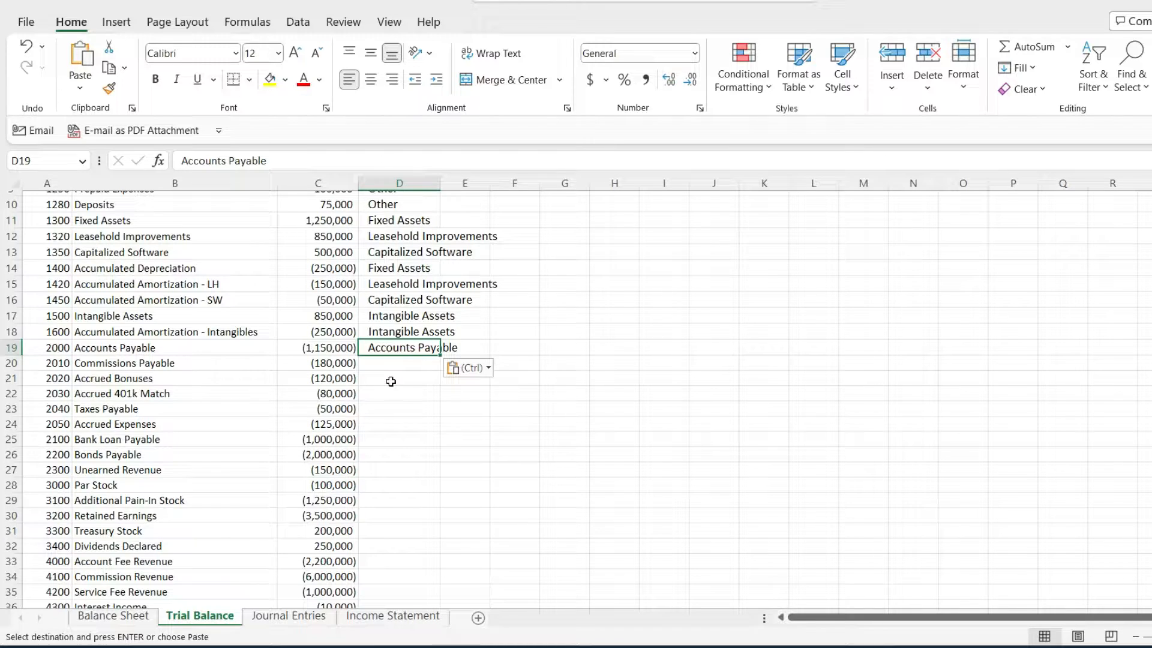
Copy the Balance Sheet's Unearned Revenue label to the category cell of account 2300 in the Trial Balance.
click(106, 618)
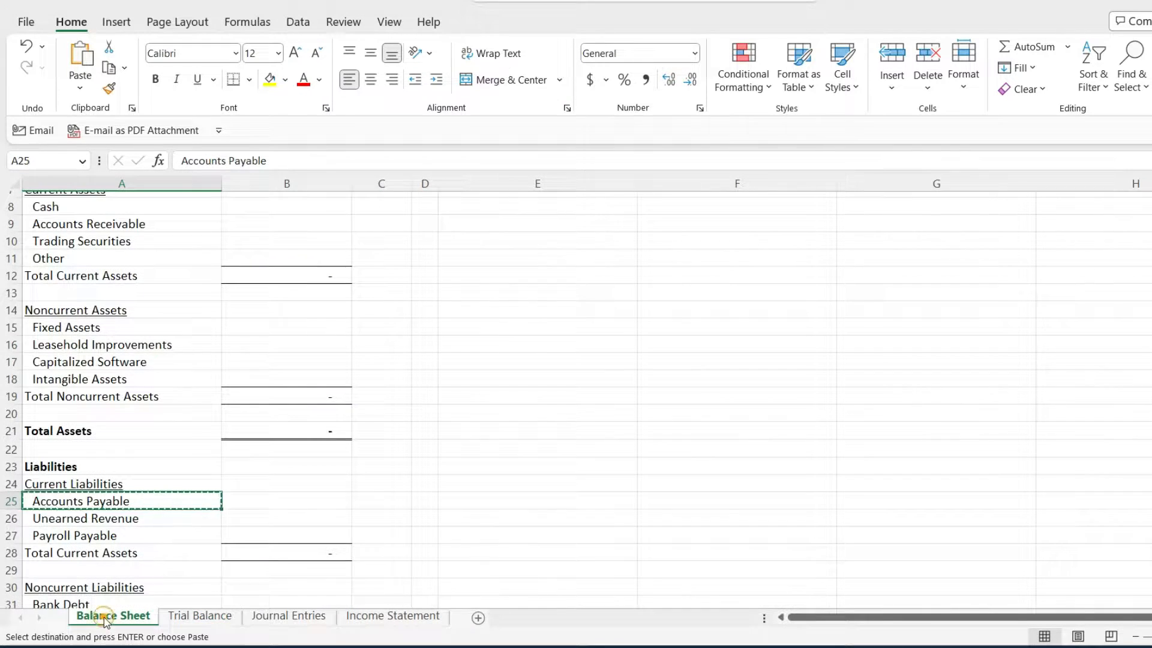
right_click(94, 522)
click(84, 526)
click(70, 518)
right_click(70, 518)
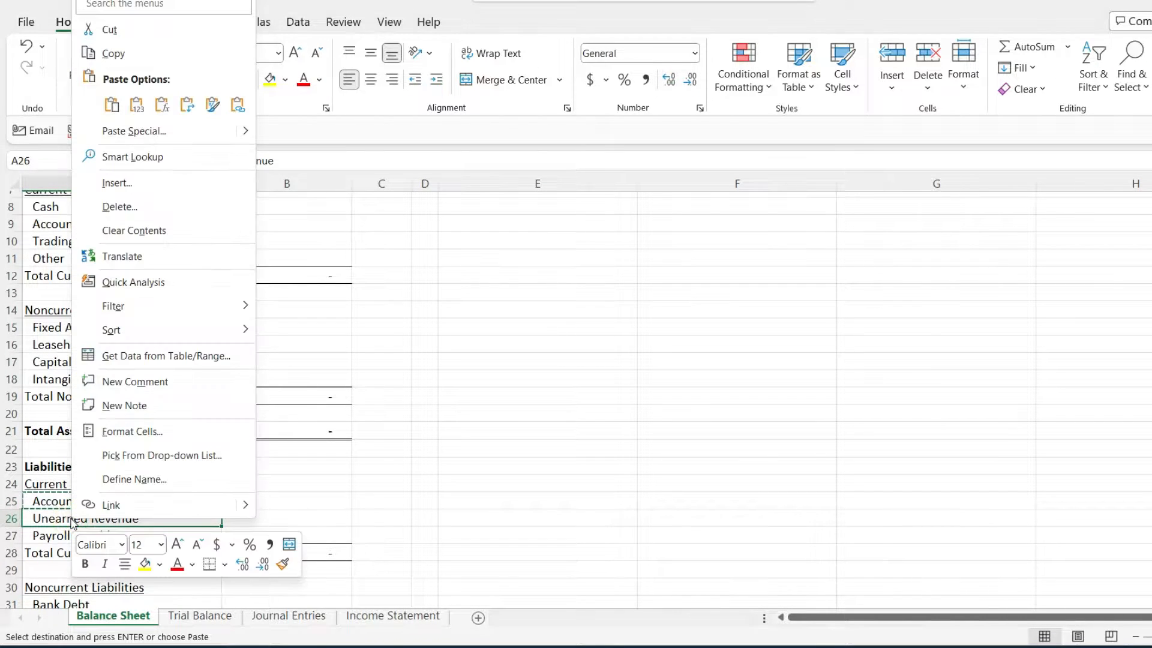
click(105, 55)
click(206, 619)
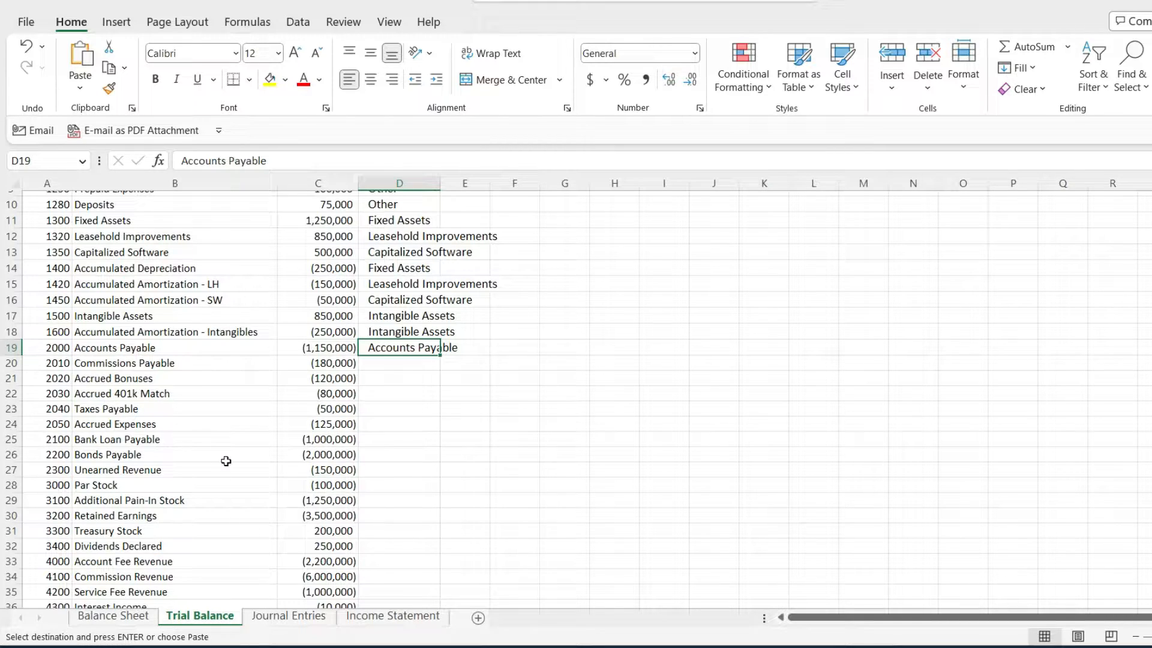
click(406, 474)
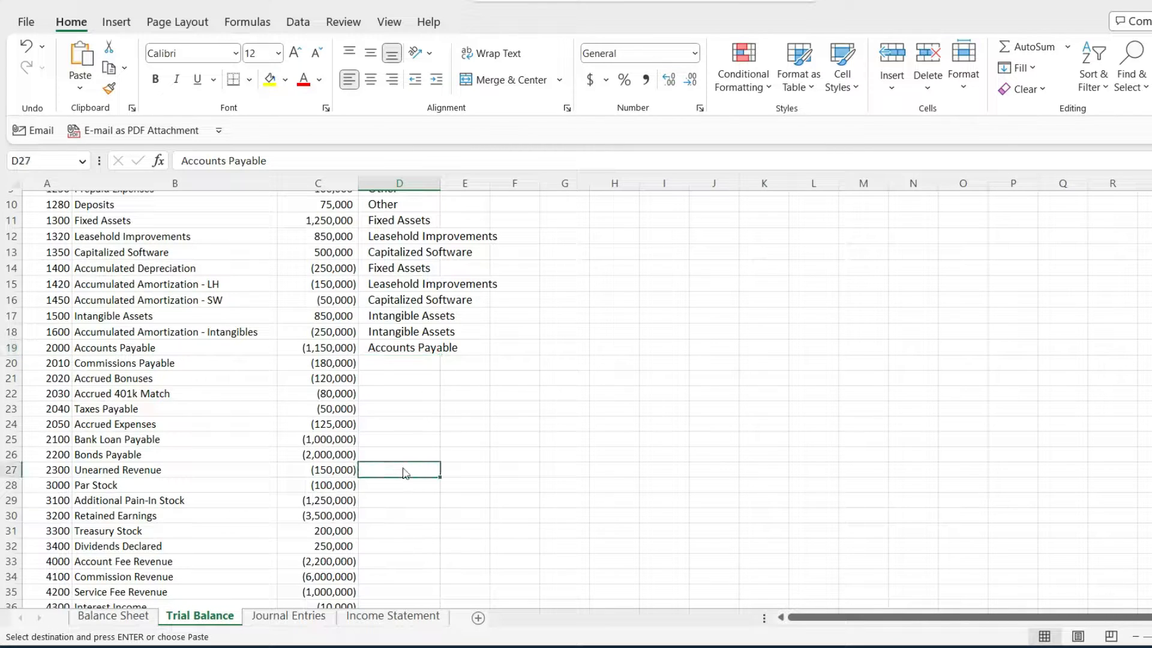
right_click(406, 474)
click(456, 255)
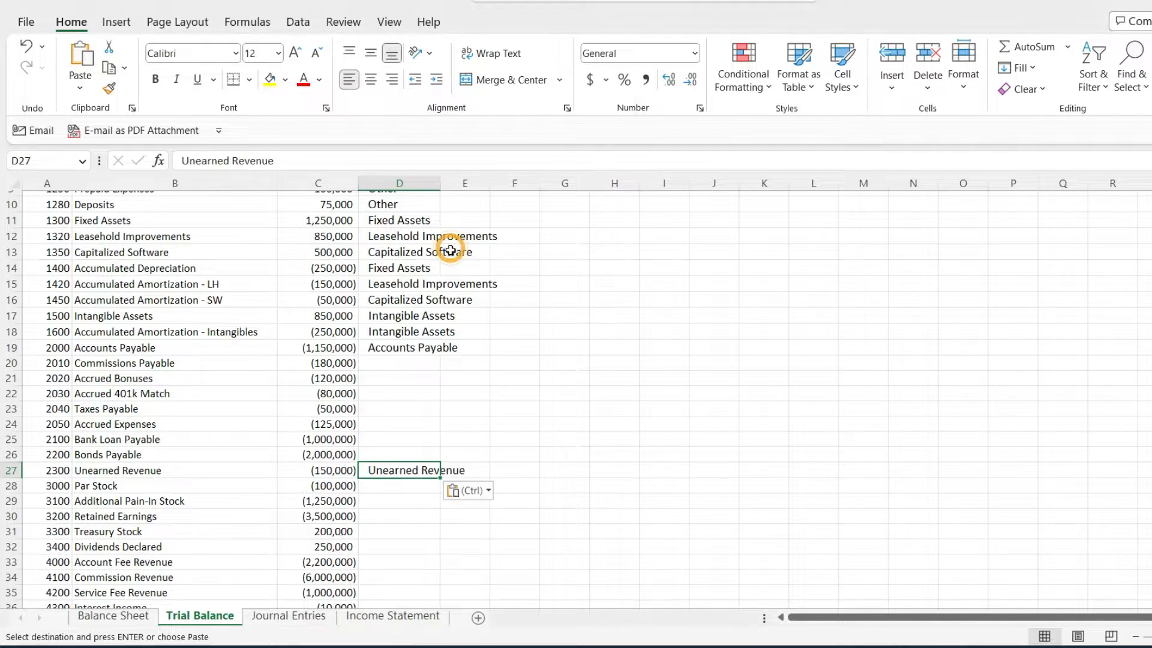
Copy the Balance Sheet's Payroll Payable label to the category cell of account 2010, Commissions Payable, in the Trial Balance.
click(107, 623)
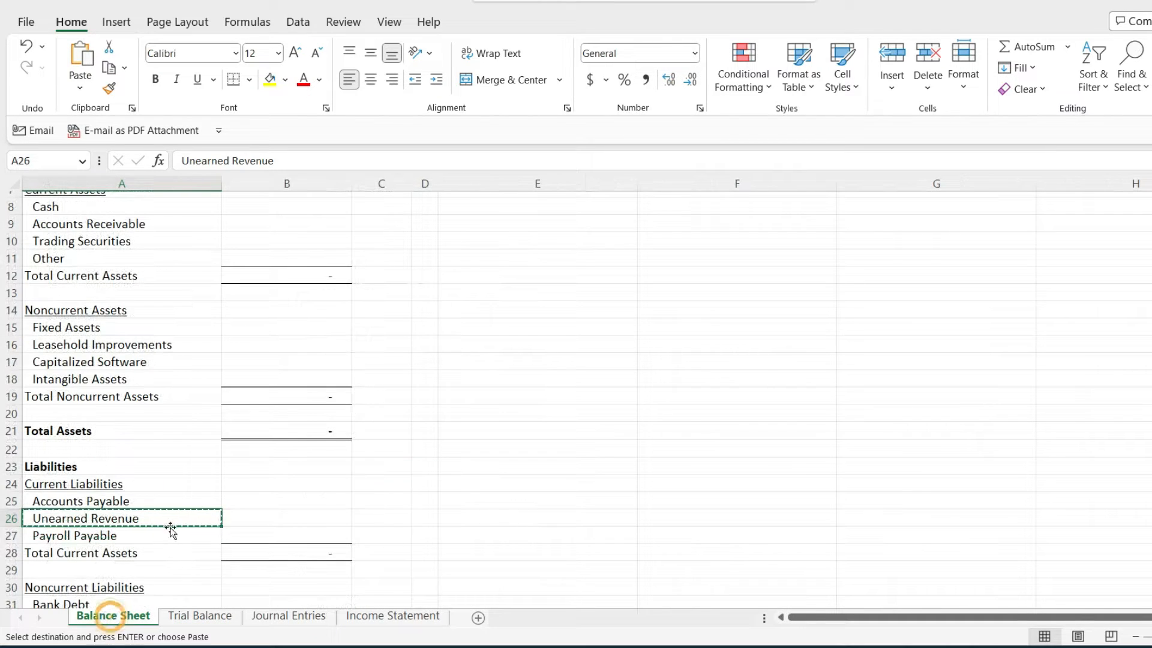
scroll(128, 521, down, 1)
right_click(96, 485)
click(91, 482)
click(92, 483)
right_click(92, 483)
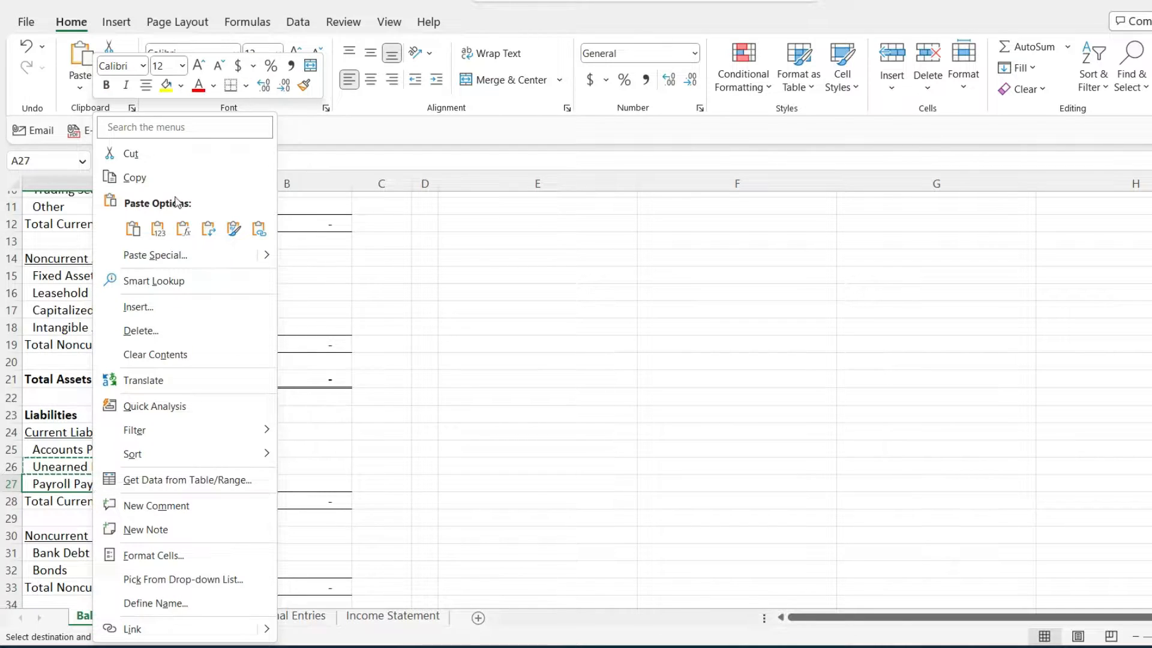
key(Escape)
click(200, 613)
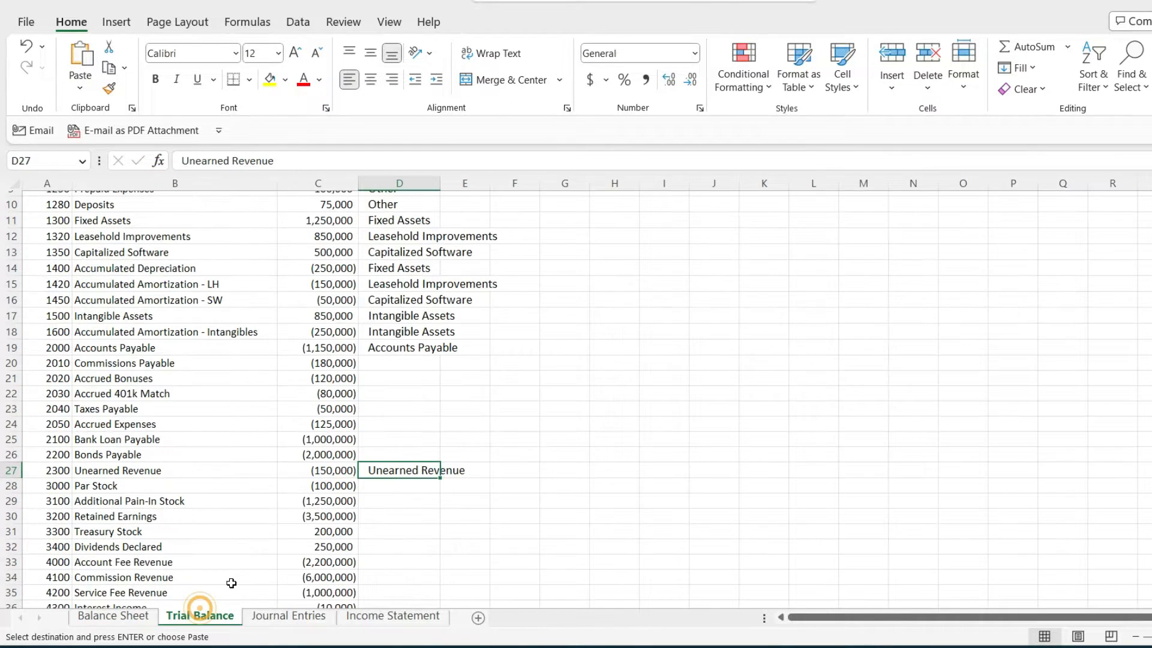
click(372, 364)
right_click(372, 364)
click(412, 254)
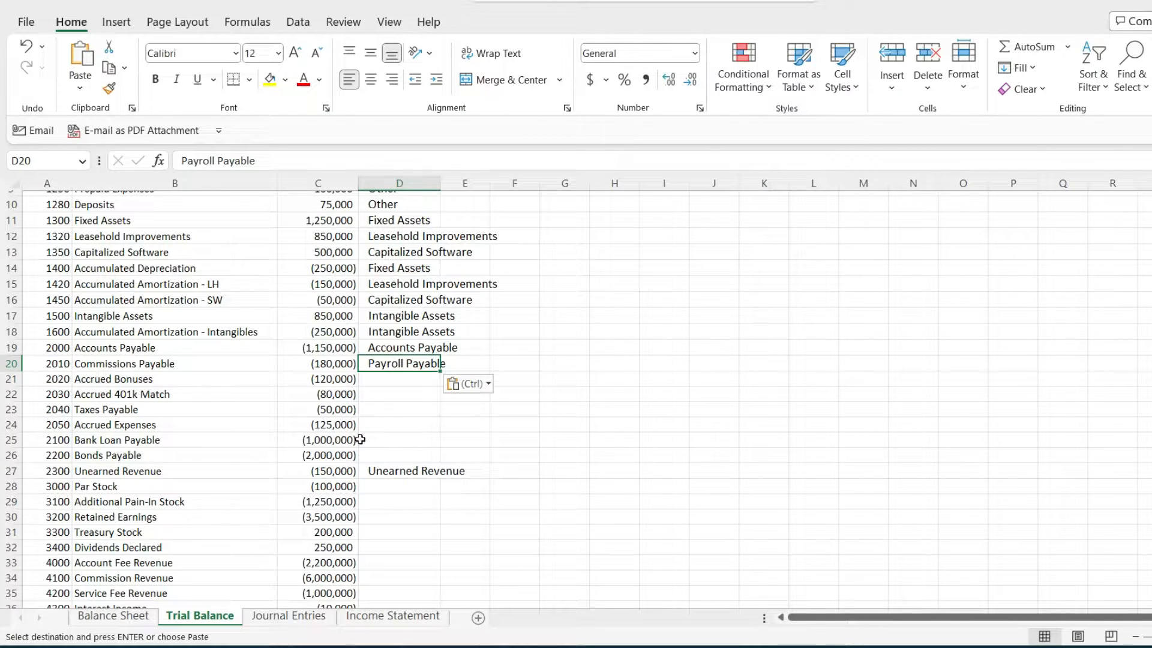
Paste the Payroll Payable category for Accrued Bonuses and Accrued 401k Match, accounts 2020 and 2030.
right_click(385, 383)
click(371, 384)
click(372, 383)
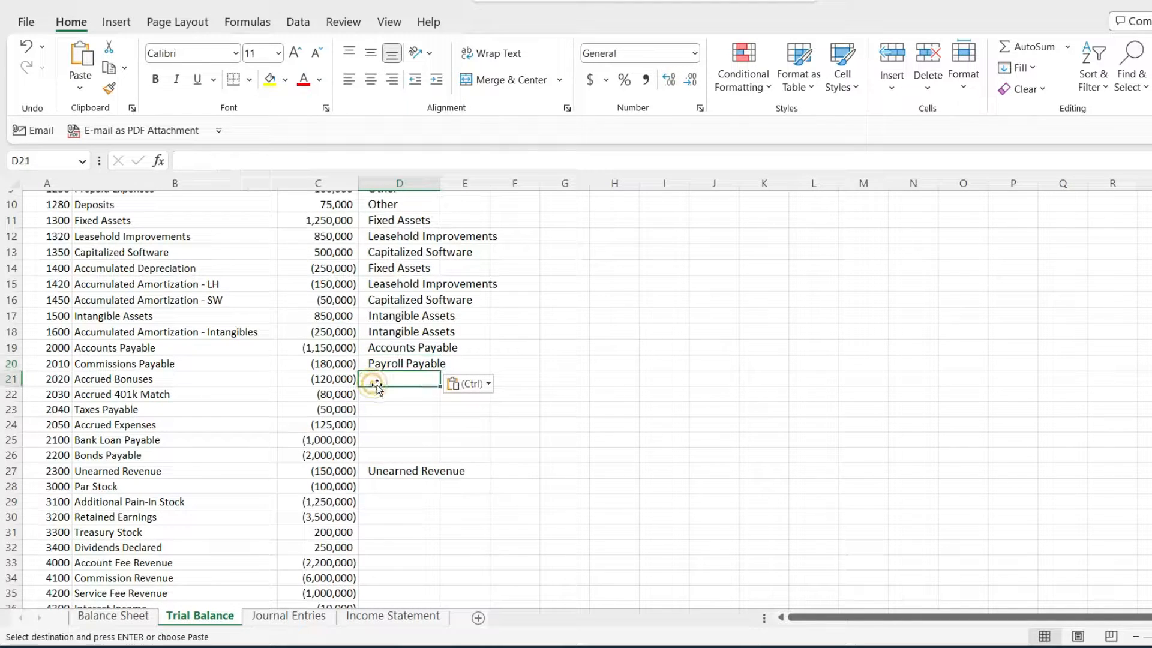
key(ctrl+v)
click(391, 403)
click(394, 398)
key(ctrl)
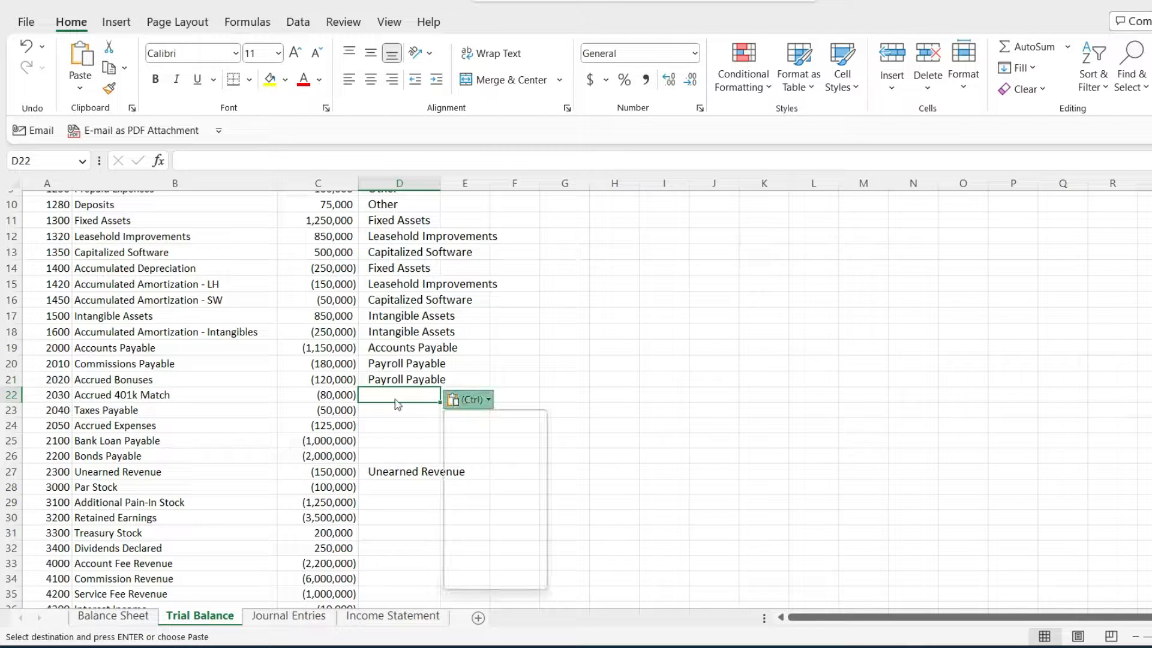
click(400, 378)
key(ctrl+v)
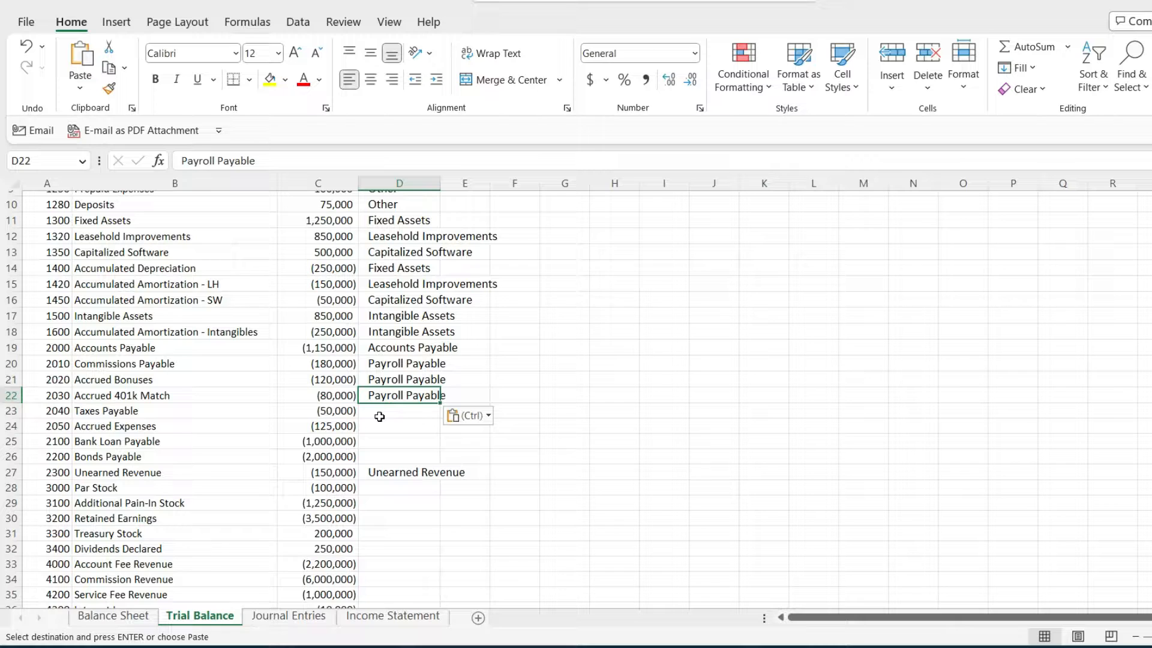
Copy the Accounts Payable category from account 2000 to Taxes Payable and Accrued Expenses, accounts 2040 and 2050.
double_click(413, 349)
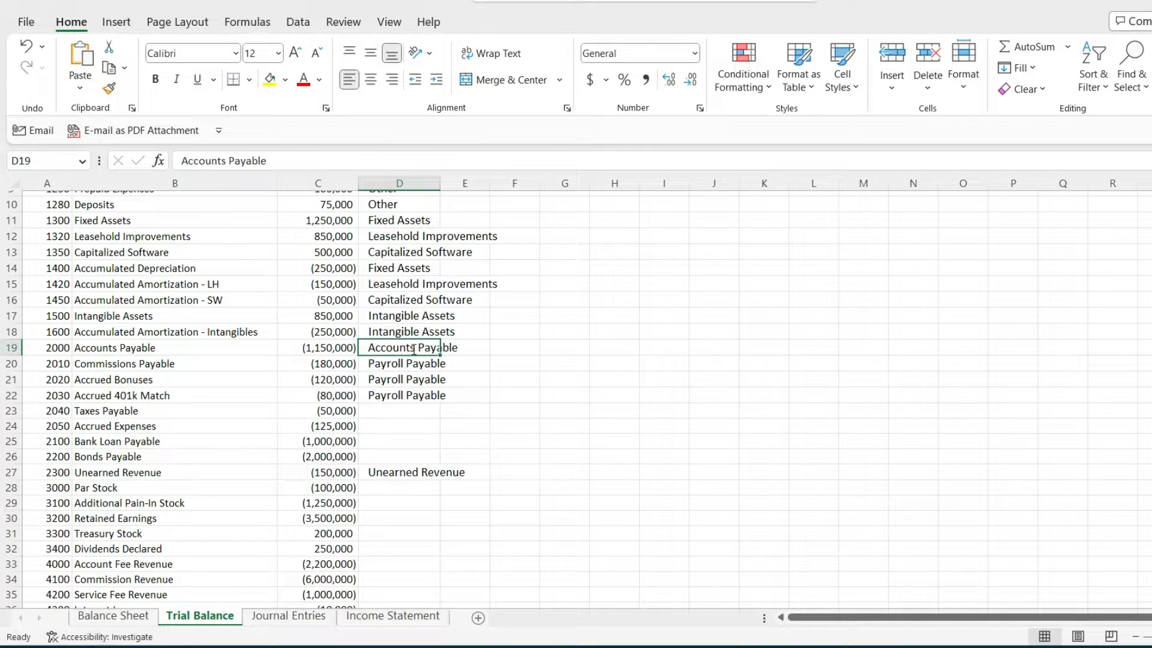
click(408, 408)
click(392, 347)
key(ctrl+c)
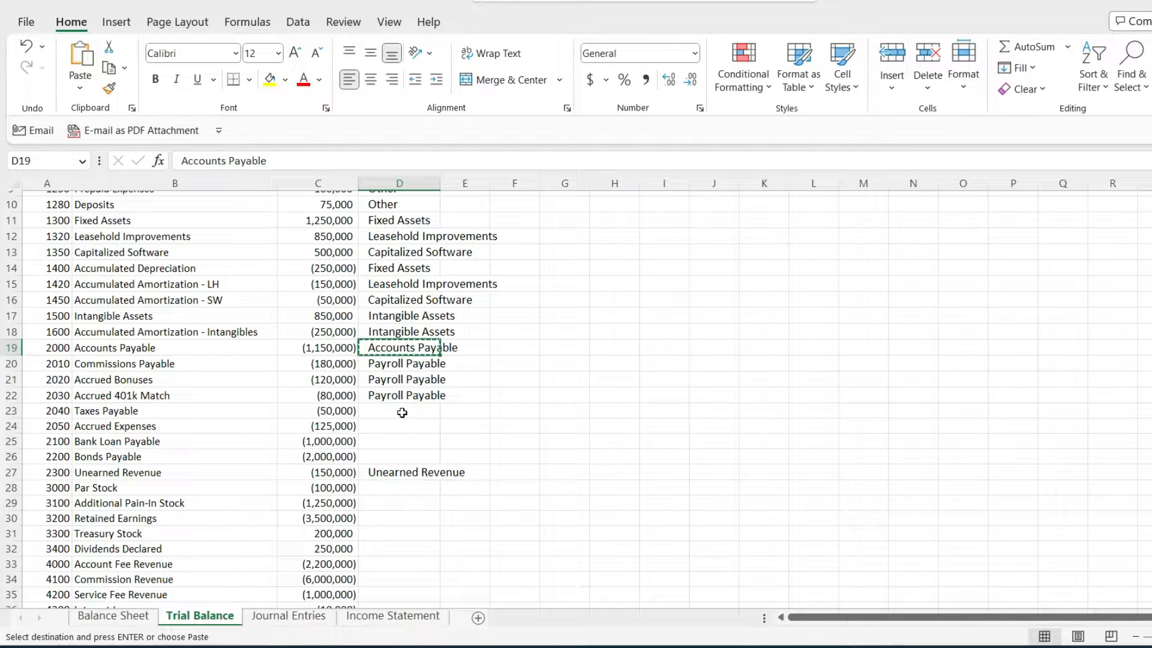
click(401, 413)
key(ctrl+v)
click(411, 428)
key(ctrl+v)
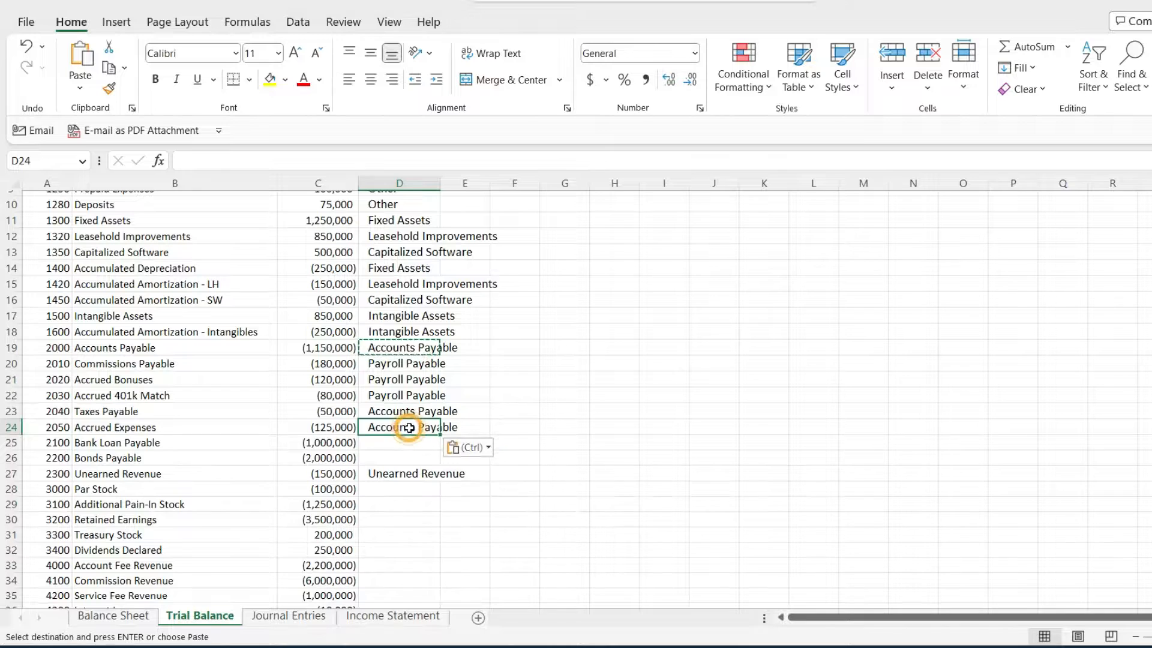
Copy the Balance Sheet's Bank Debt label to the category cell of account 2100, Bank Loan Payable, in the Trial Balance.
click(142, 620)
scroll(239, 516, down, 2)
click(86, 501)
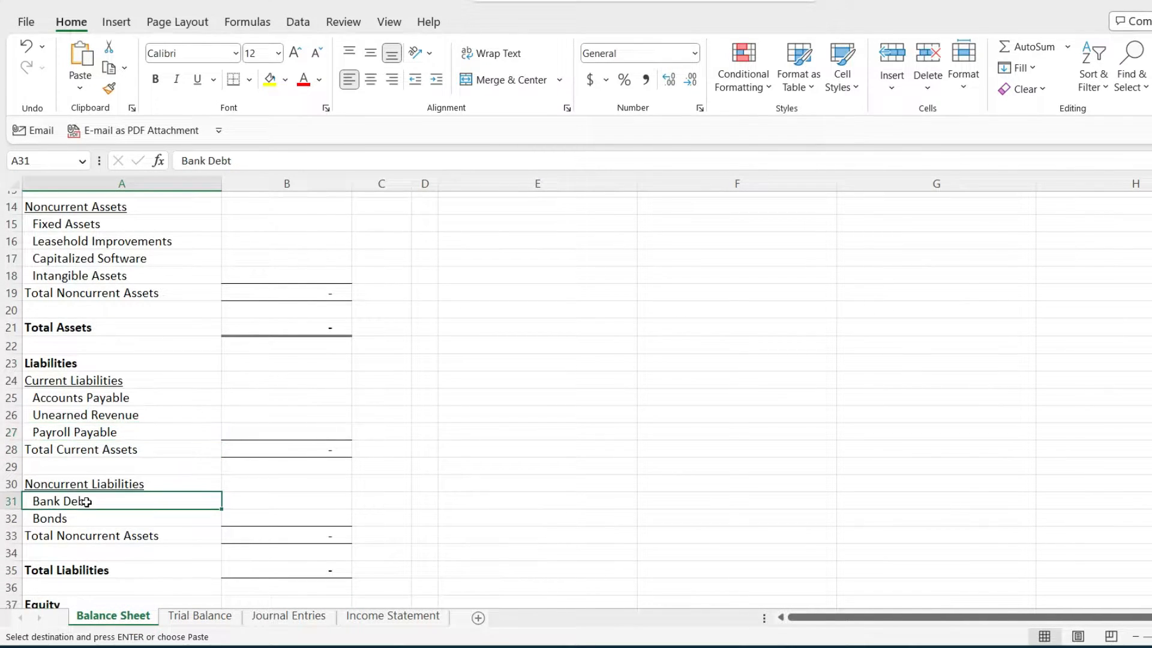
click(204, 616)
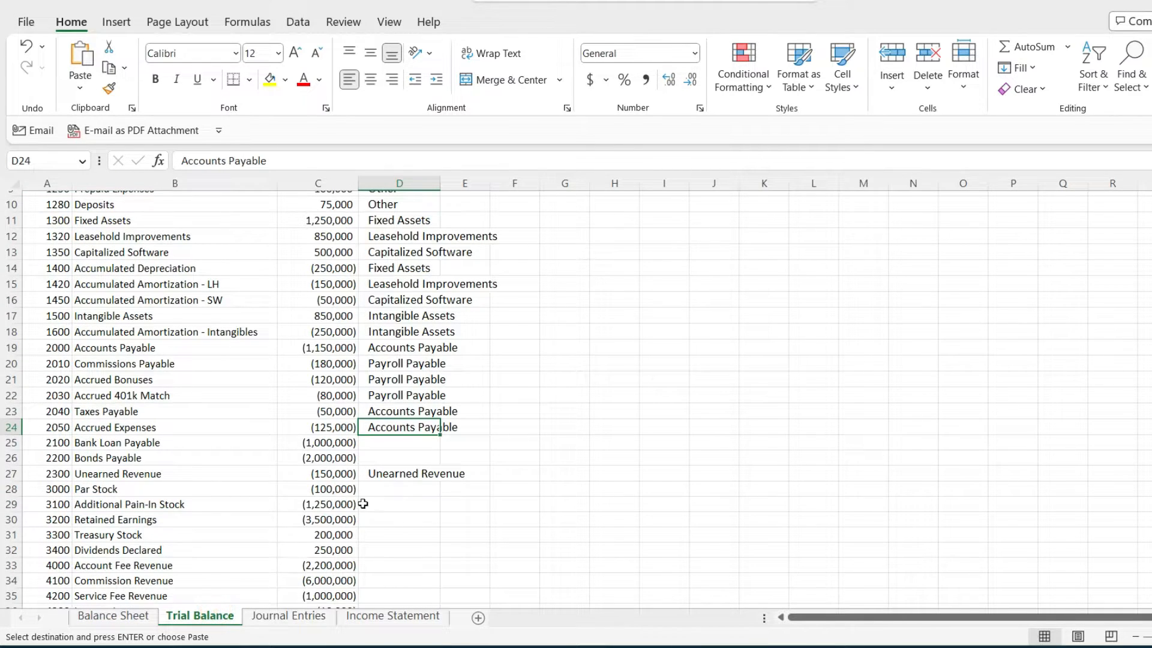
click(399, 445)
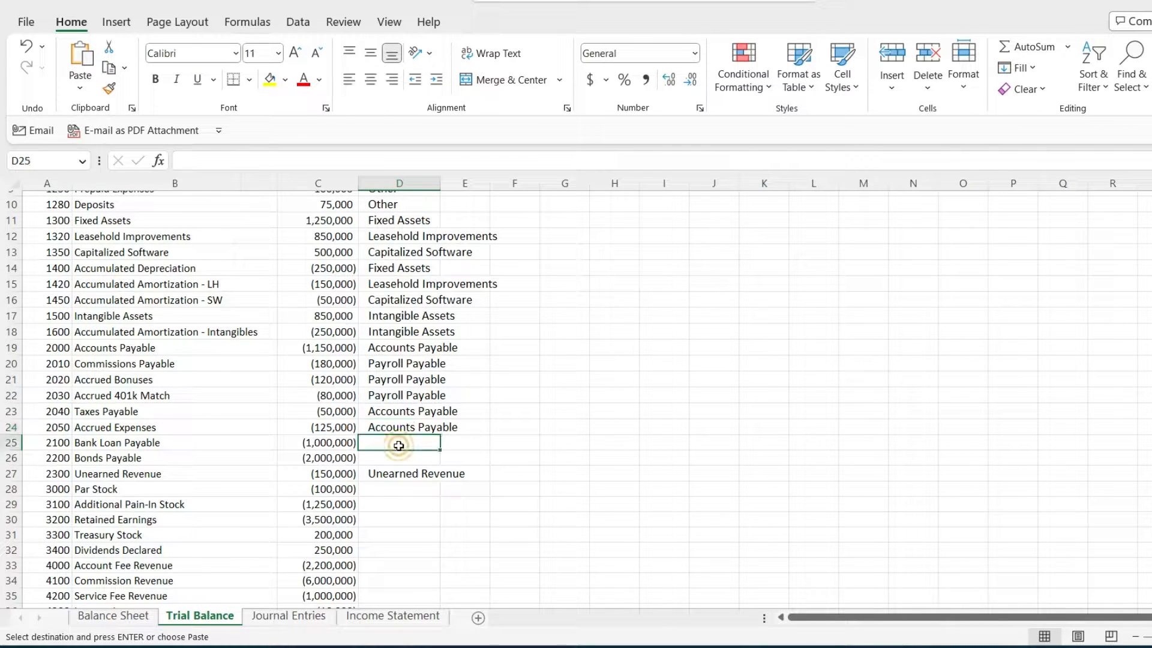
key(ctrl+v)
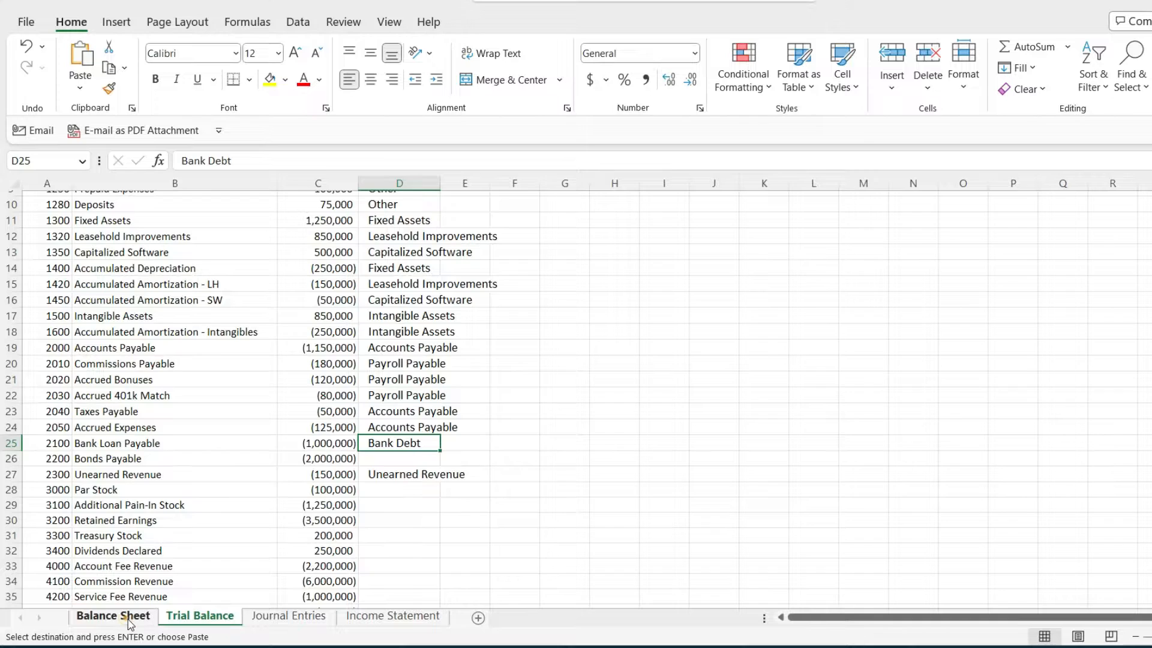
Copy the Balance Sheet's Bonds label to the category cell of account 2200, Bonds Payable, in the Trial Balance.
click(128, 618)
click(108, 517)
key(ctrl+c)
click(217, 617)
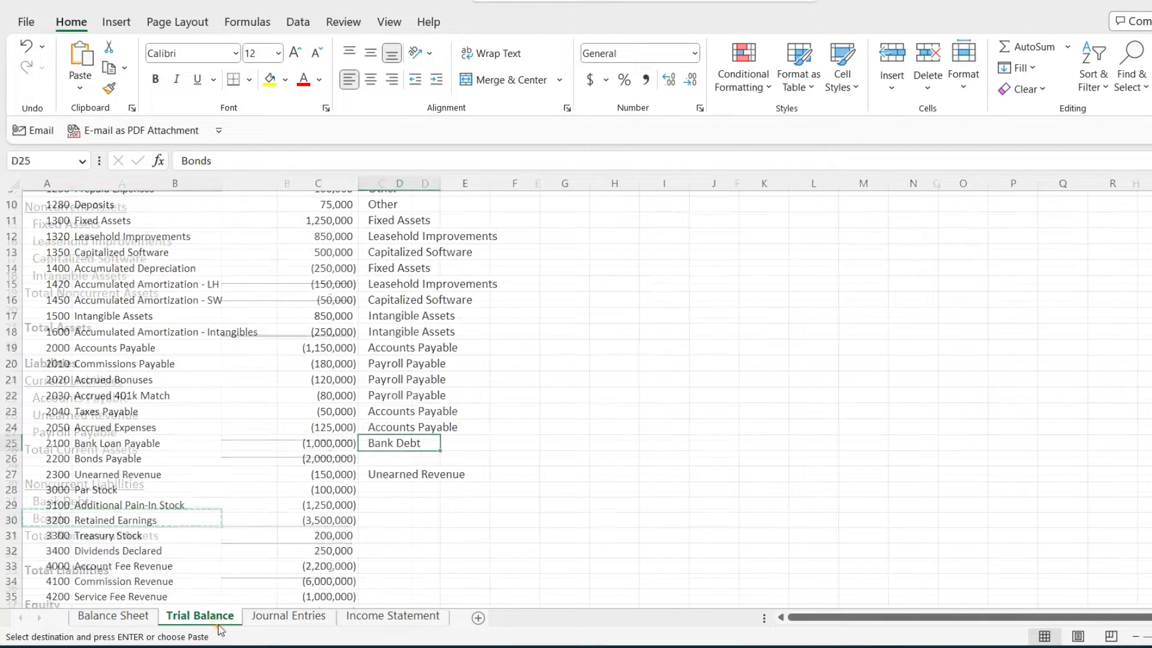
click(402, 461)
key(ctrl+v)
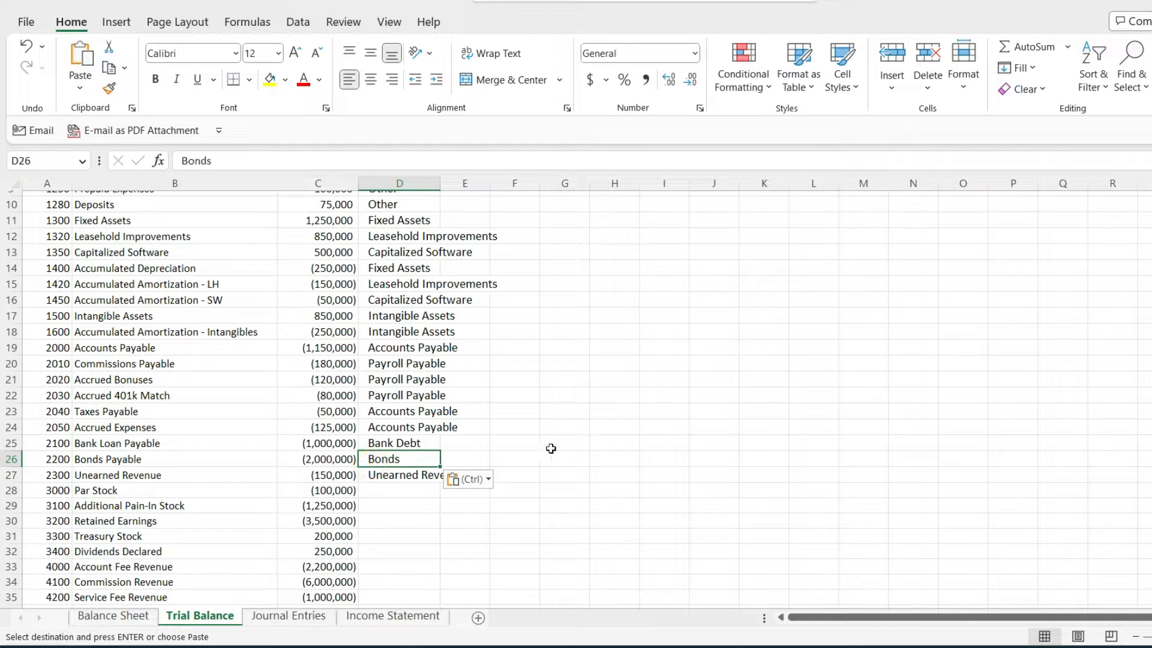
click(564, 444)
Copy the Balance Sheet's Par Stock label to the category cell of account 3000 in the Trial Balance.
click(114, 616)
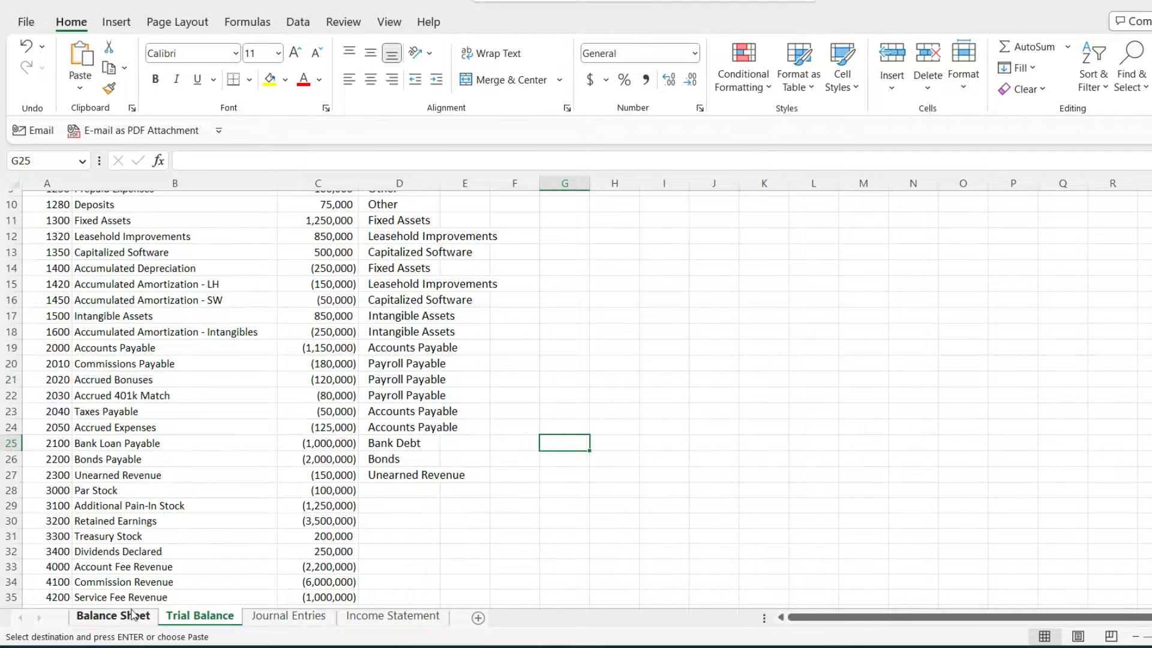
scroll(224, 507, down, 3)
click(85, 414)
key(ctrl+c)
click(124, 573)
click(162, 603)
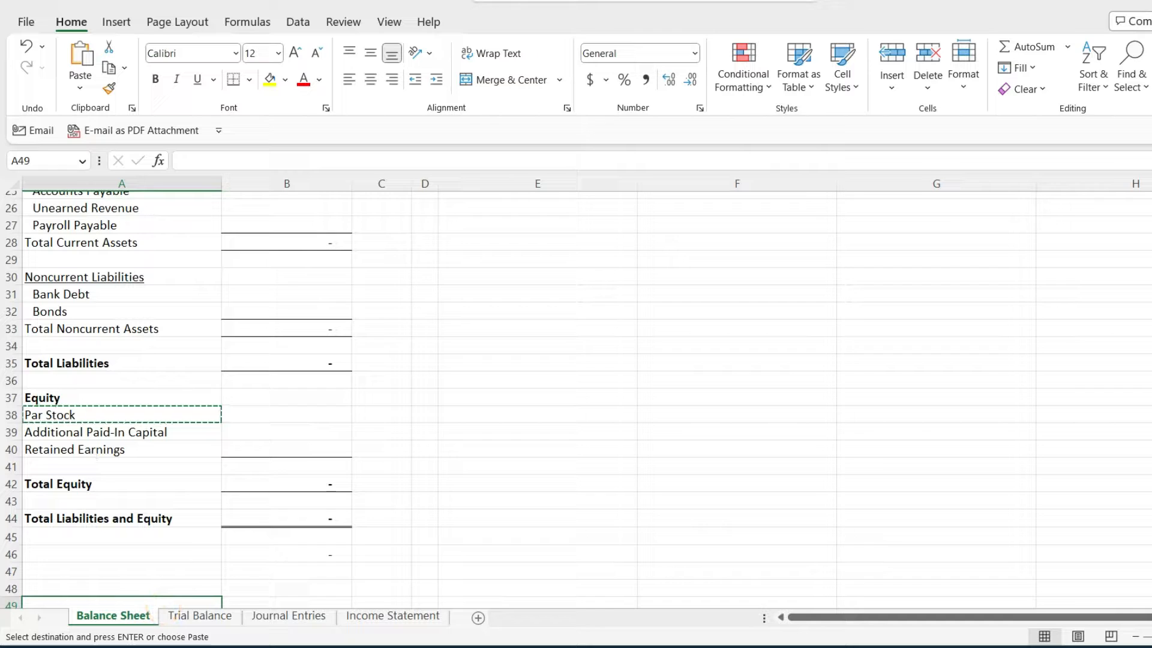
click(200, 616)
click(401, 489)
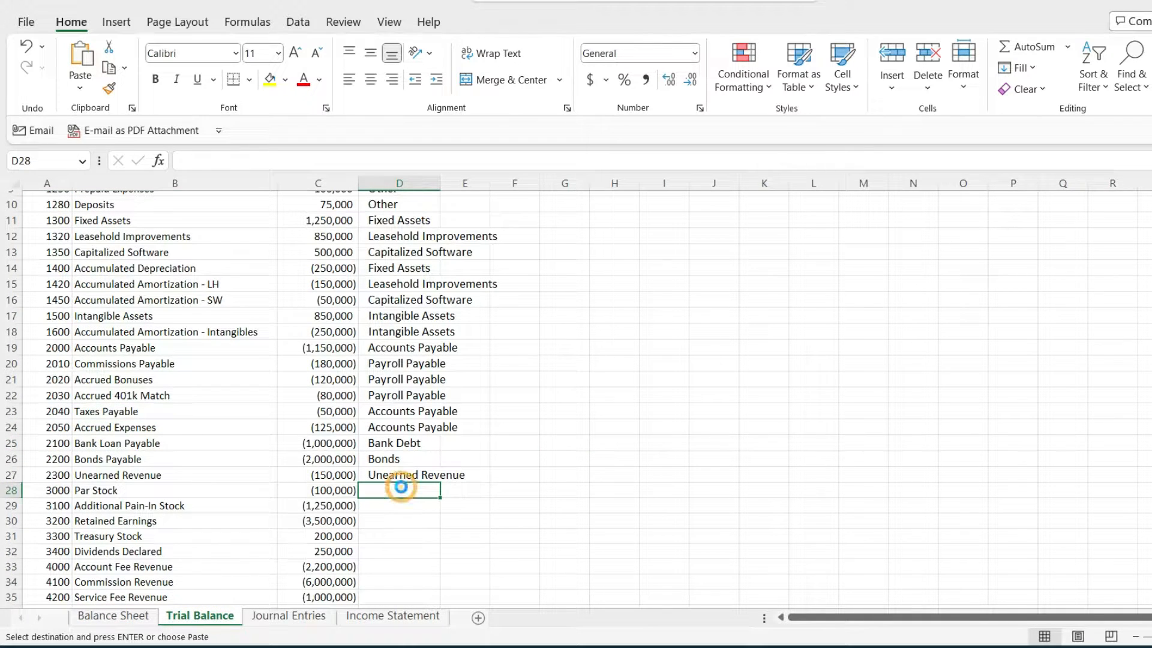
key(ctrl+v)
Copy the Balance Sheet's Additional Paid-In Capital label to the category cell of account 3100 in the Trial Balance.
click(112, 616)
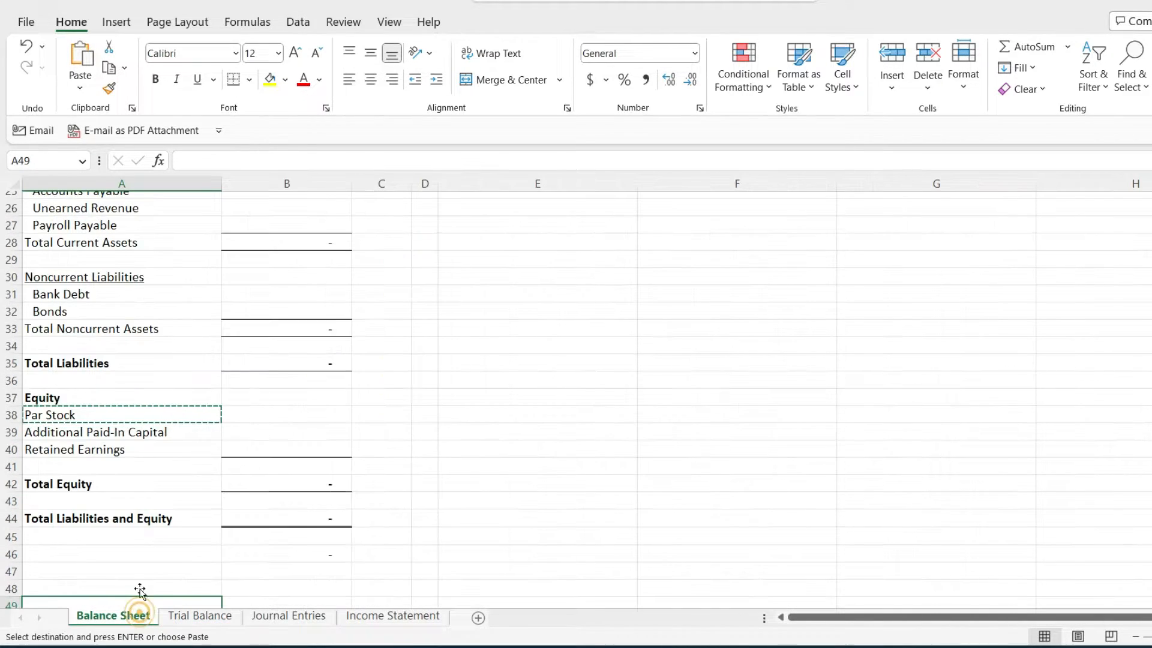
click(124, 433)
key(ctrl+c)
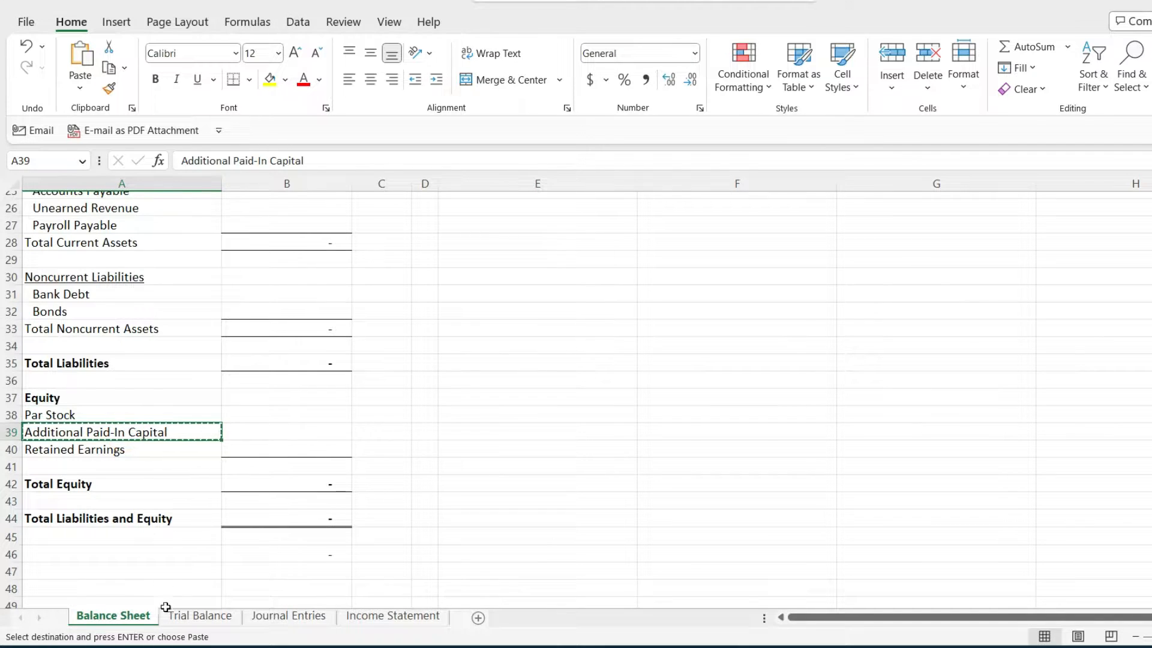
click(174, 616)
click(406, 506)
key(ctrl+v)
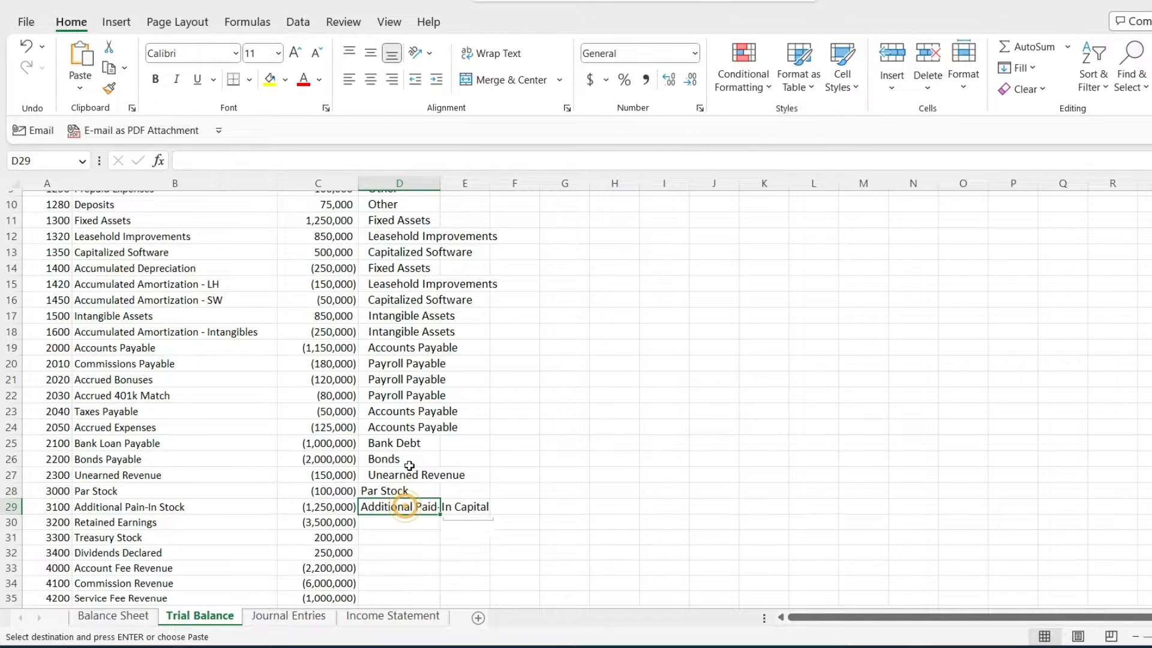
Apply the Bonds category cell's indented formatting to the Par Stock and Additional Paid-In Capital categories with Format Painter.
click(398, 459)
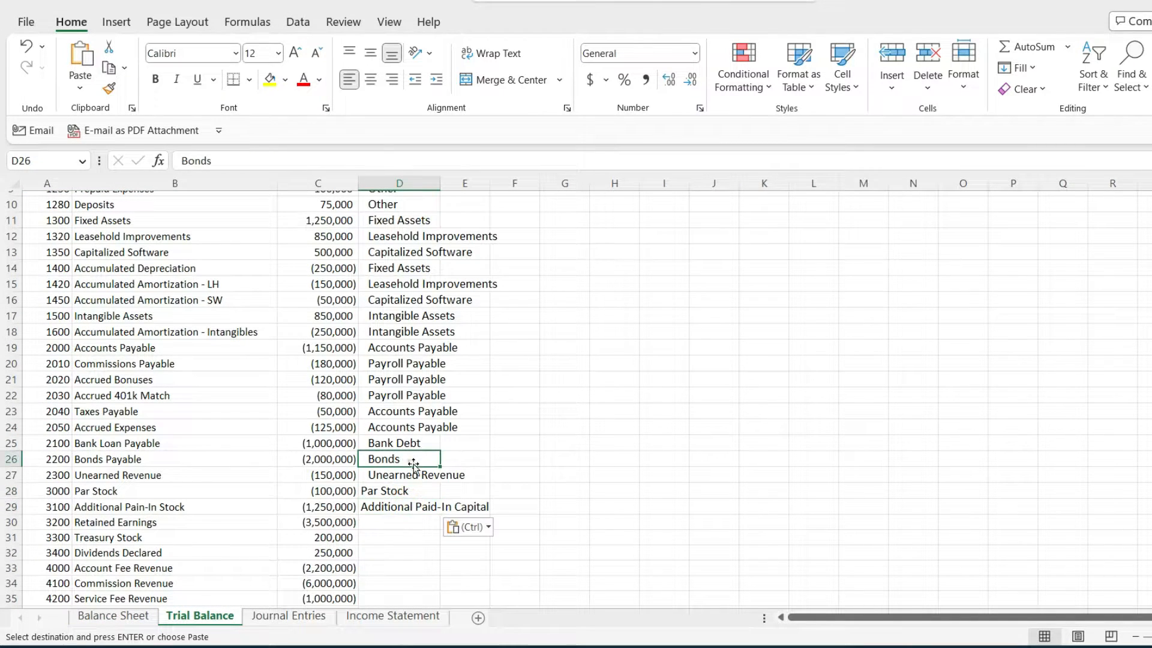
click(108, 90)
drag(402, 501, 385, 490)
Apply the indented formatting of the Unearned Revenue label to the Balance Sheet's three equity labels, and return to the Trial Balance.
click(112, 616)
click(65, 243)
click(76, 210)
click(108, 88)
mouse_move(60, 452)
mouse_down()
mouse_move(60, 417)
mouse_move(78, 417)
mouse_up()
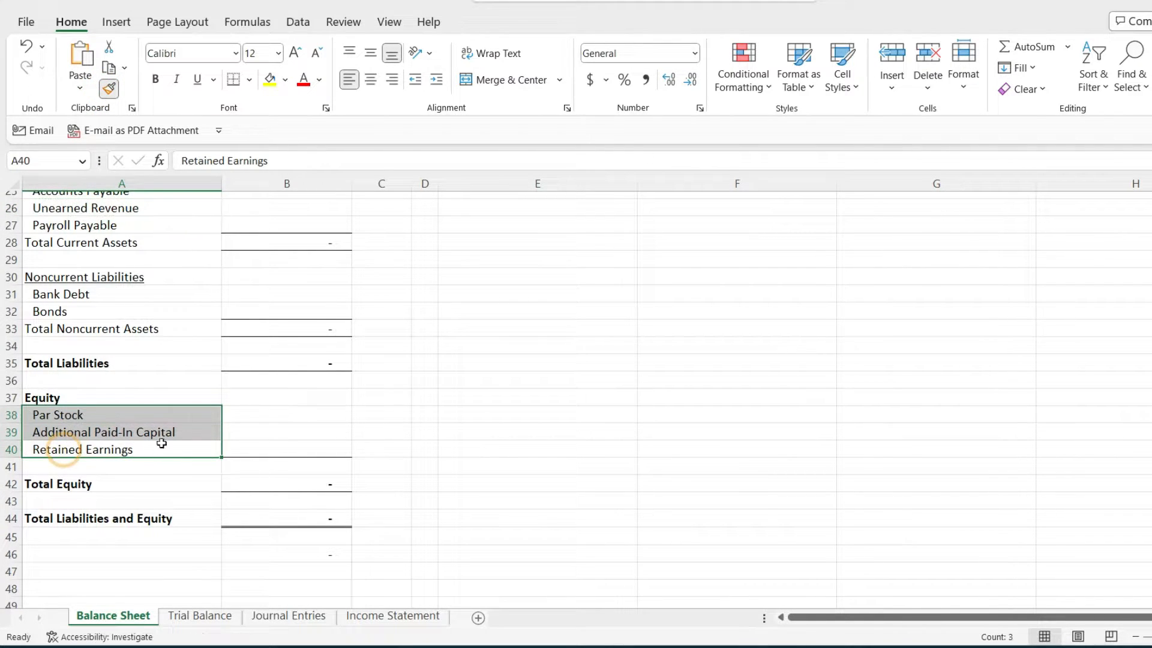
click(195, 616)
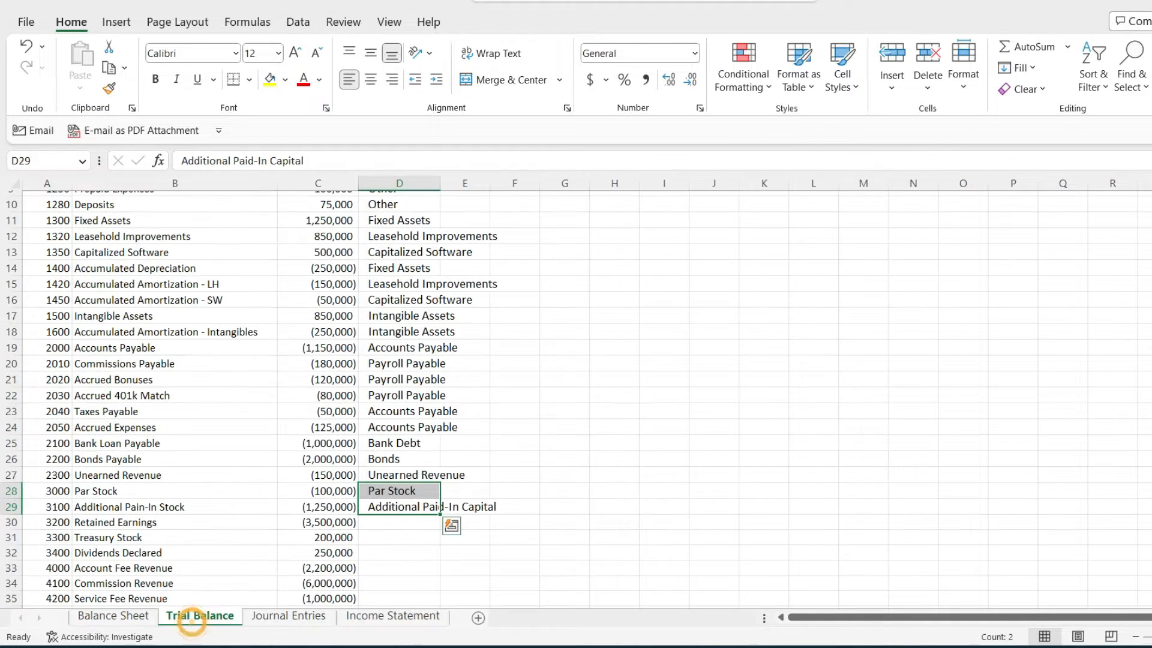
Copy the Retained Earnings account description into the category cell of account 3200 in the Trial Balance.
click(394, 525)
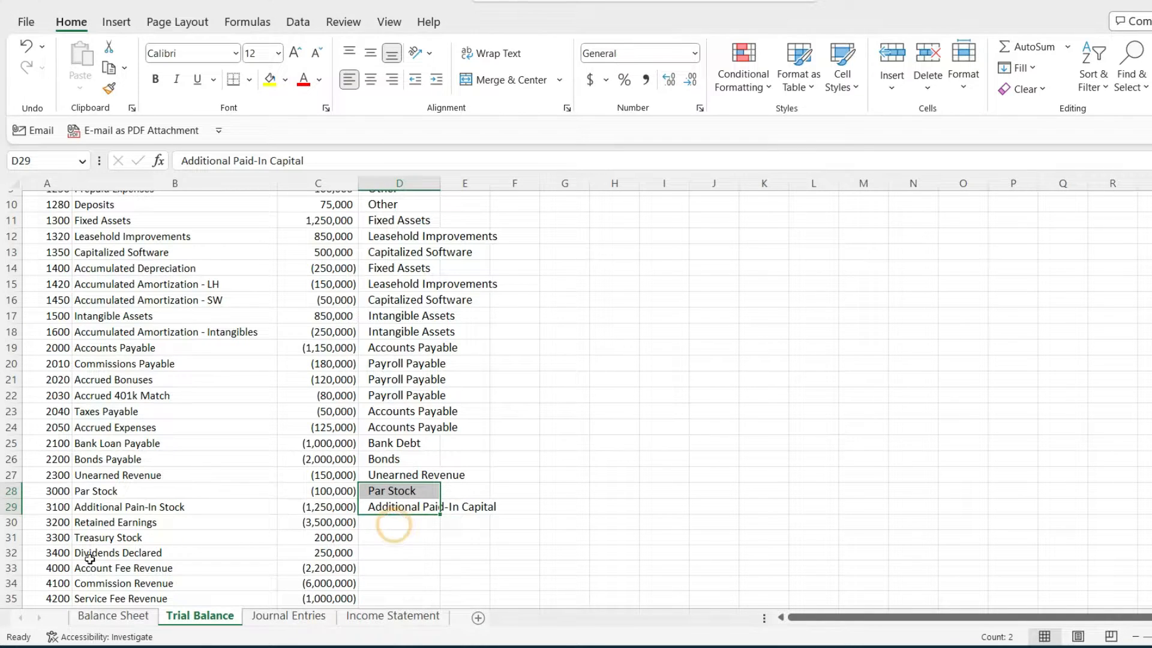
click(123, 519)
key(ctrl+c)
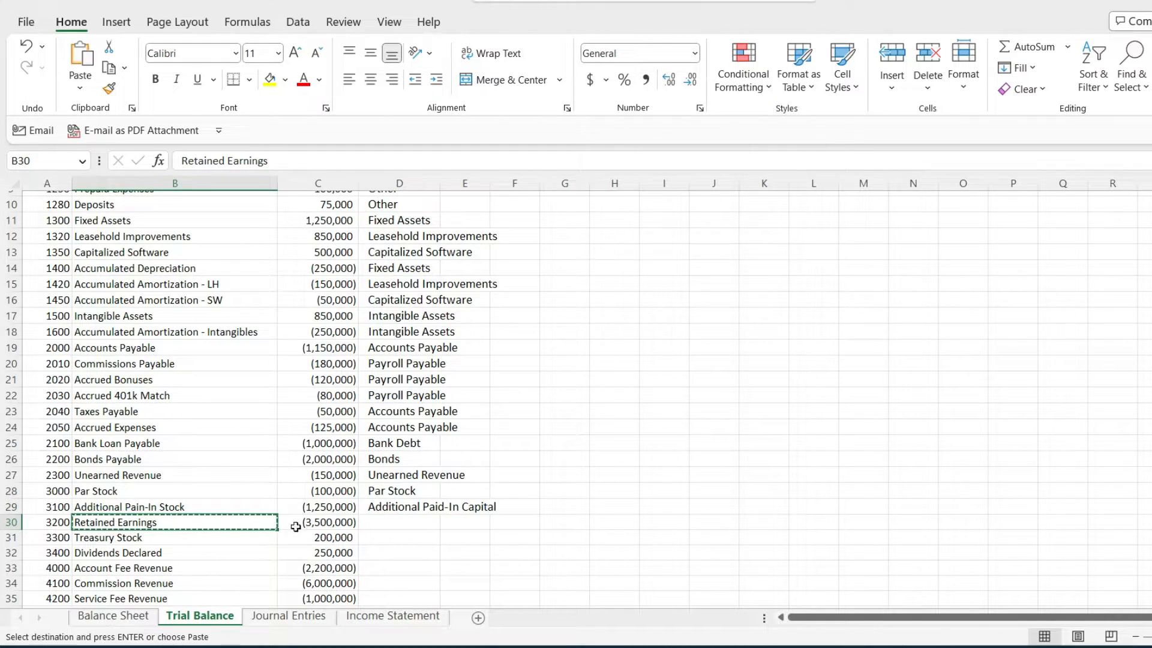
click(382, 522)
key(ctrl+v)
Copy the Balance Sheet's Retained Earnings label to the category cells of accounts 3200 and 3400 in the Trial Balance.
click(98, 616)
click(94, 449)
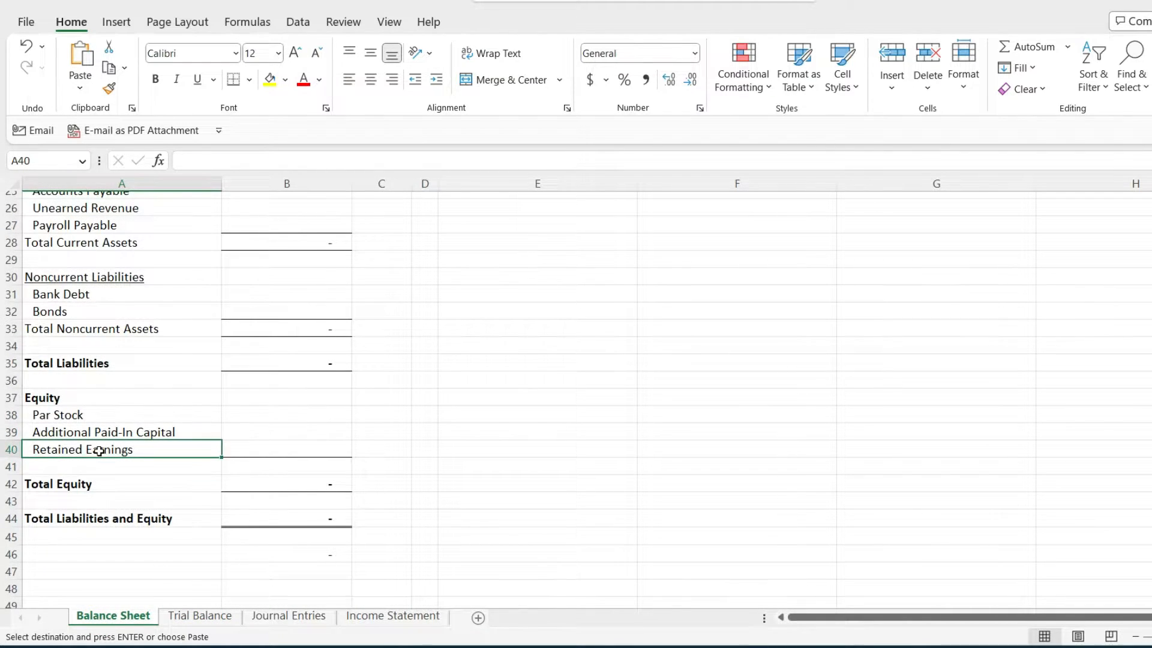
click(200, 615)
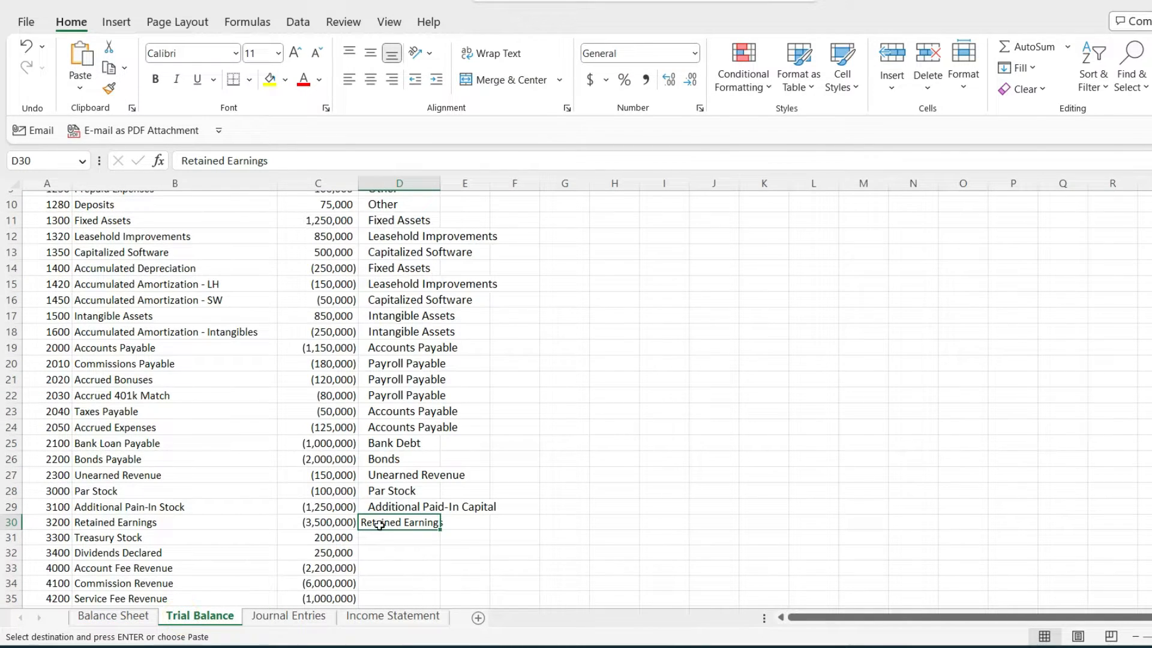
key(ctrl+v)
click(396, 553)
key(ctrl+v)
Paste the Retained Earnings category for all revenue, expense and tax accounts from 4000 through 7100.
click(392, 568)
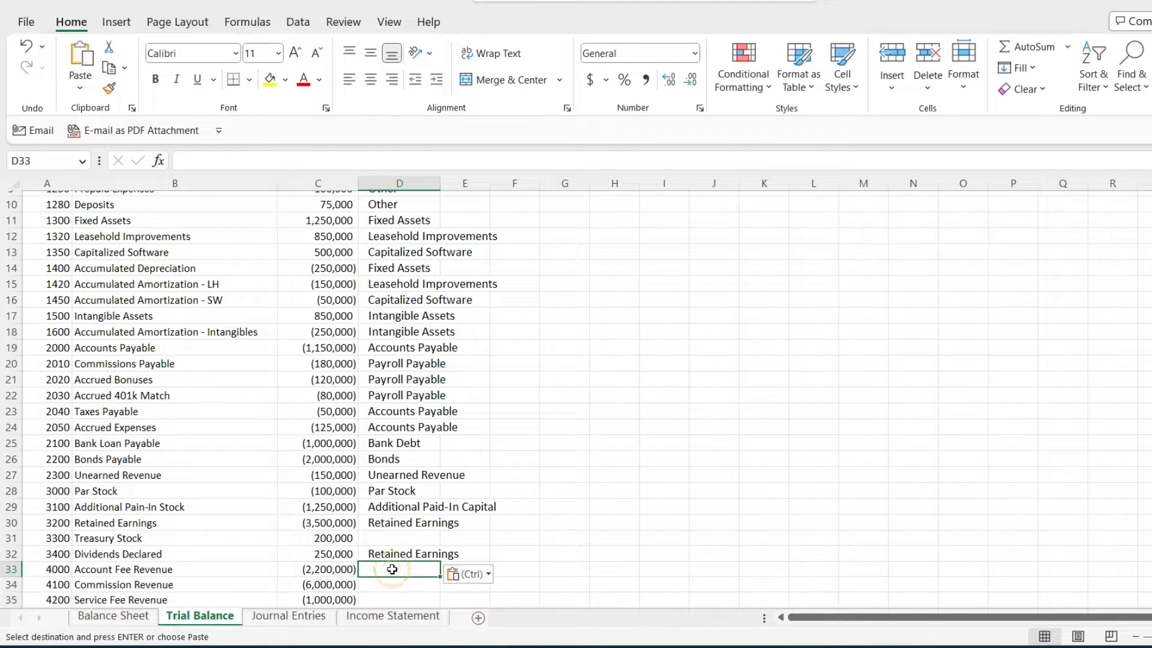
mouse_move(394, 571)
mouse_down()
mouse_move(376, 579)
mouse_move(376, 566)
mouse_up()
key(ctrl+v)
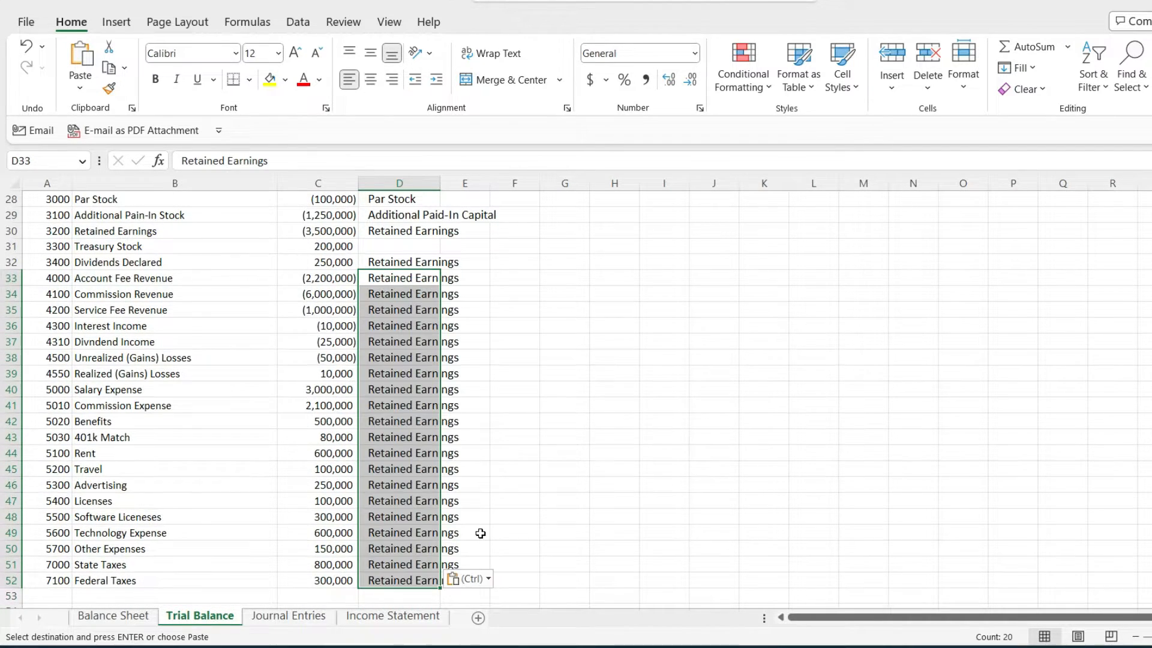
Insert a row above Retained Earnings in the Balance Sheet's equity section and label it Treasury Stock.
click(110, 618)
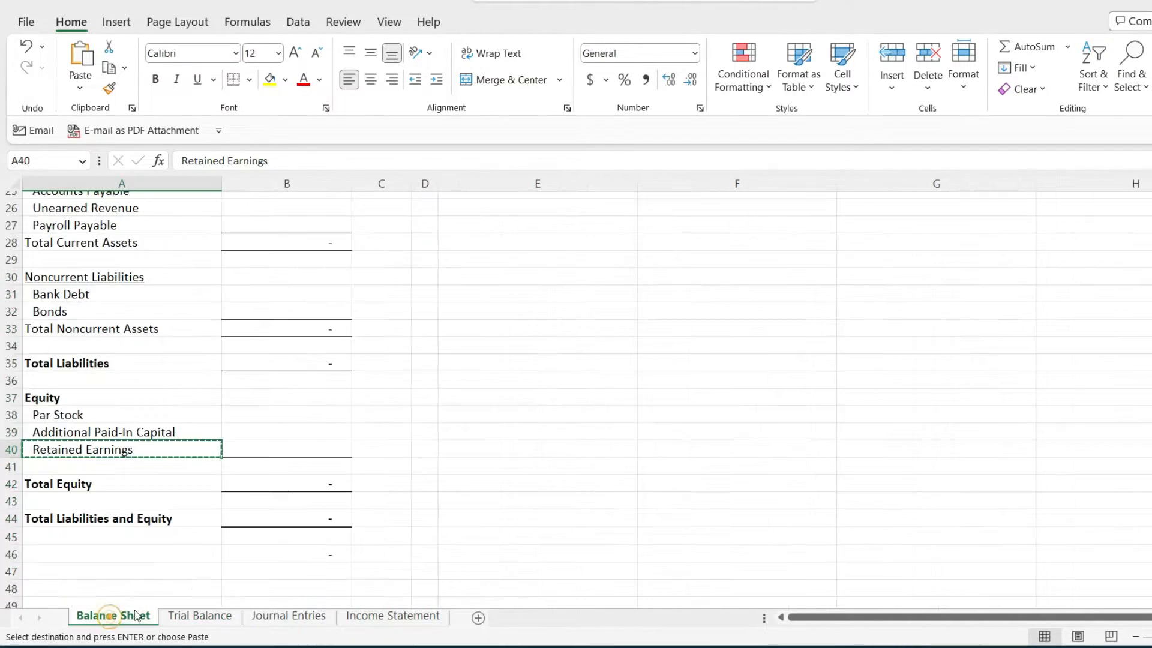
click(7, 449)
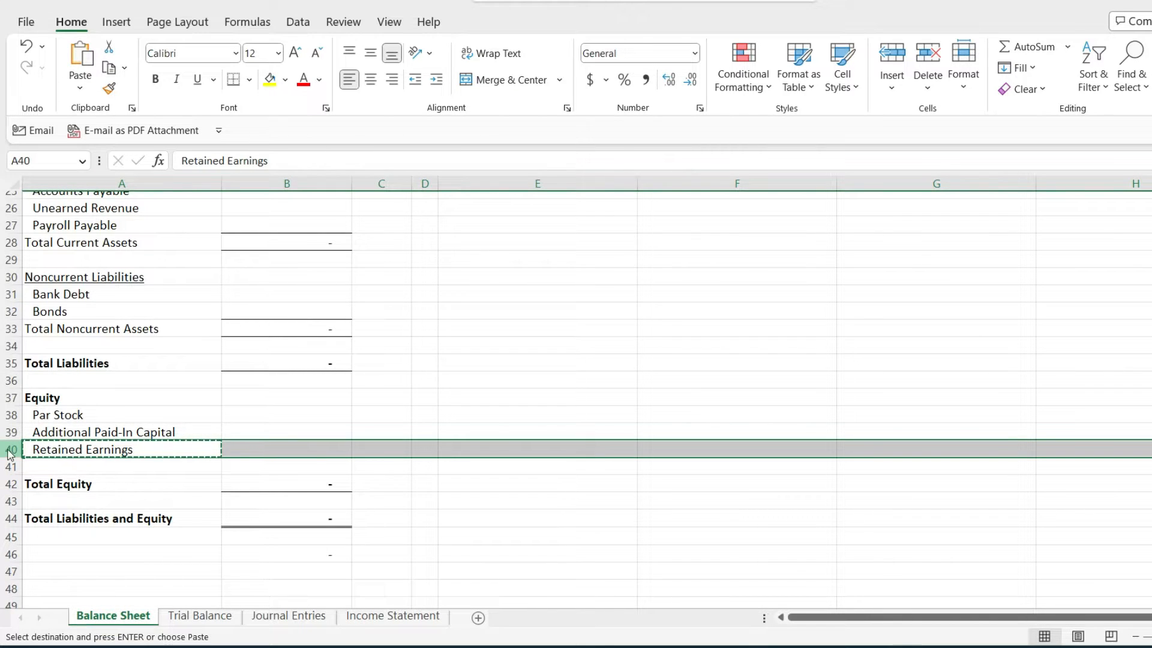
right_click(8, 454)
click(57, 292)
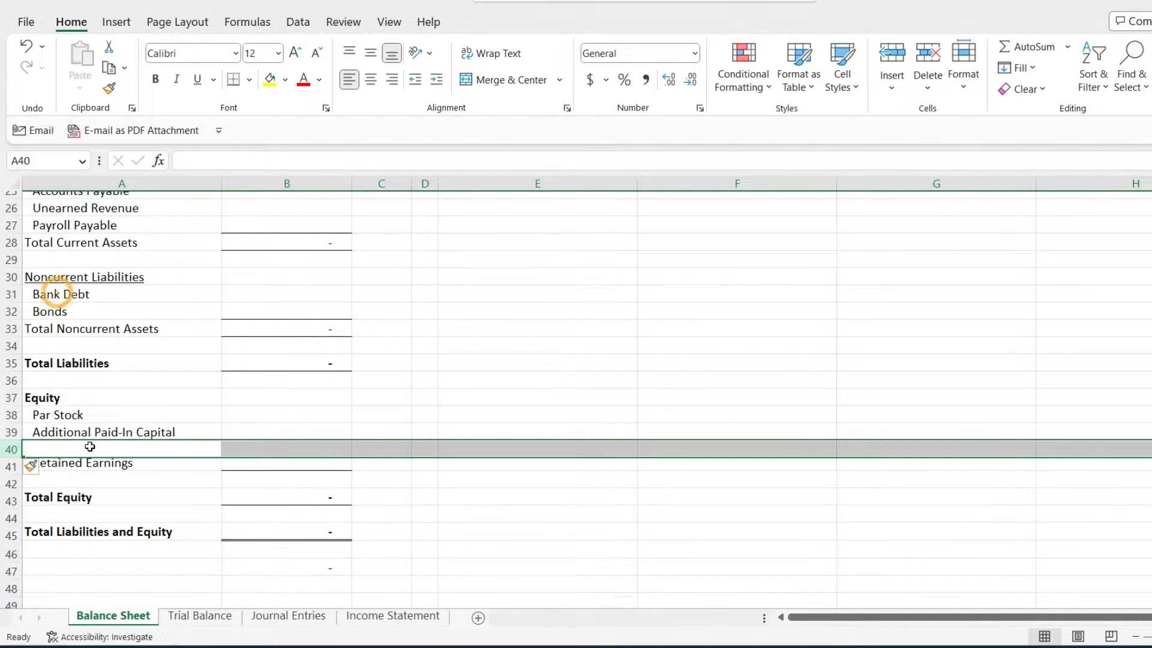
double_click(89, 447)
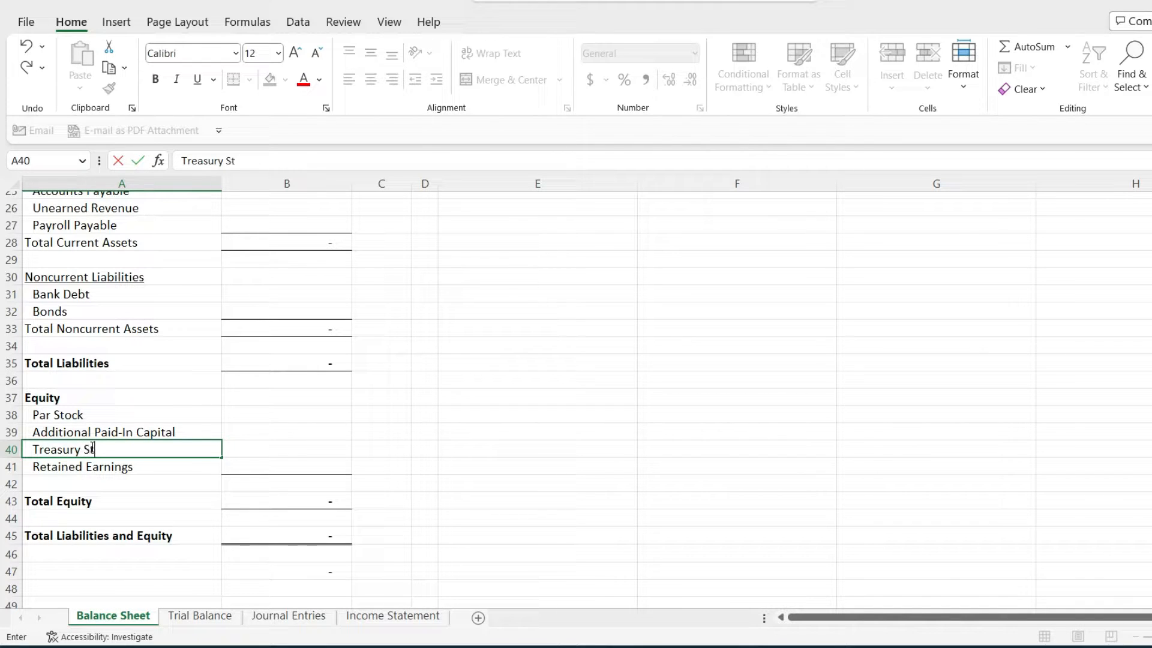
text(Treasury Stock)
key(Return)
Copy the Balance Sheet's Treasury Stock label to the category cell of account 3300 in the Trial Balance.
click(136, 445)
right_click(136, 447)
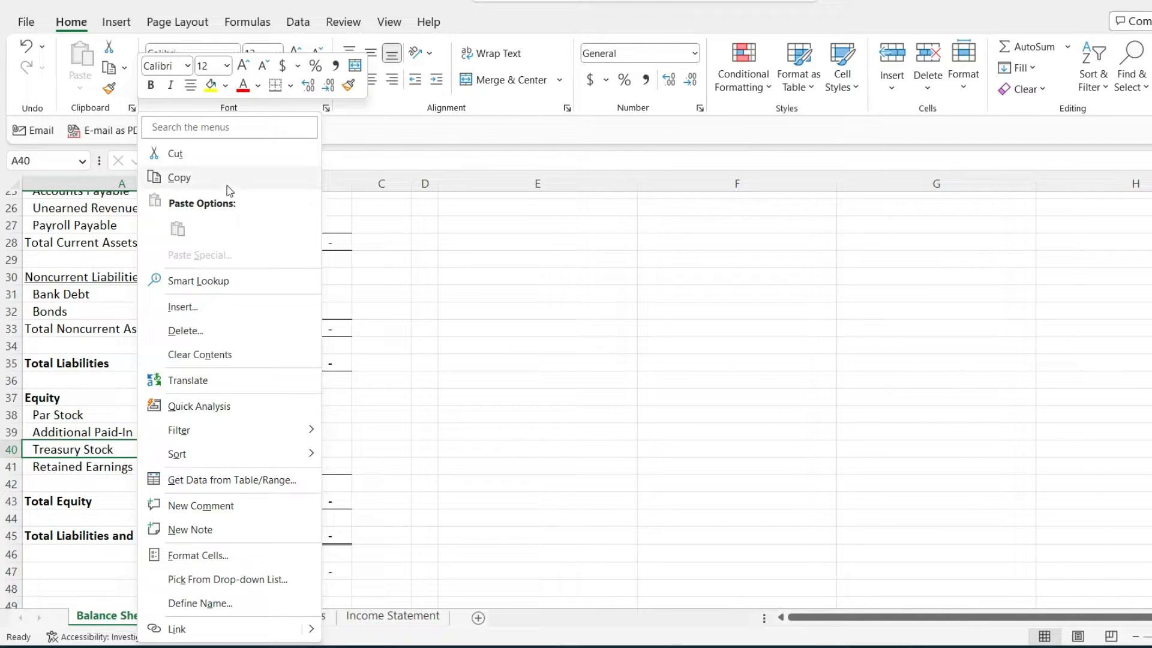
click(226, 185)
click(200, 617)
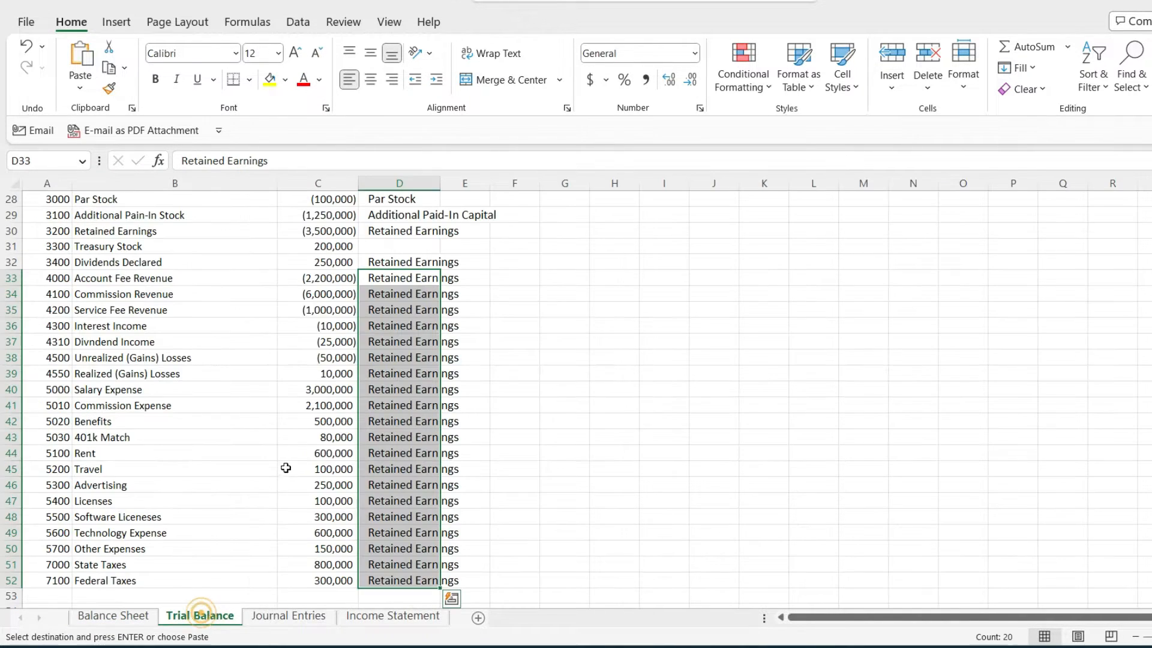
scroll(450, 473, down, 4)
scroll(450, 444, up, 5)
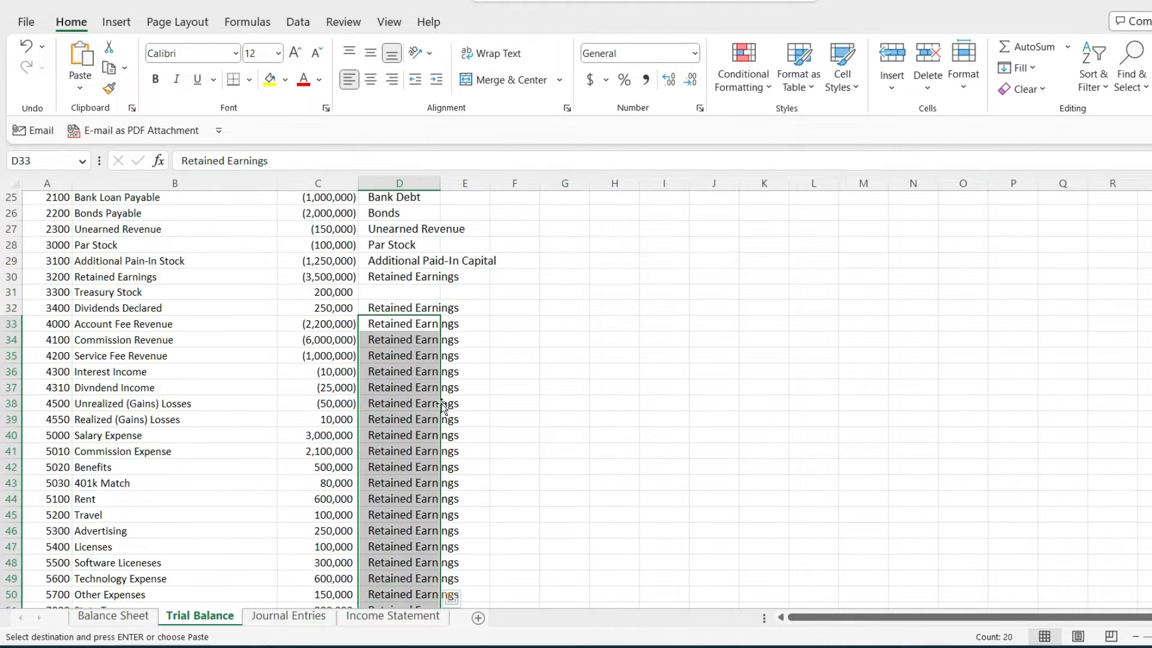
click(396, 292)
key(ctrl+v)
Autofit the width of the Trial Balance's Category column to its contents.
click(637, 342)
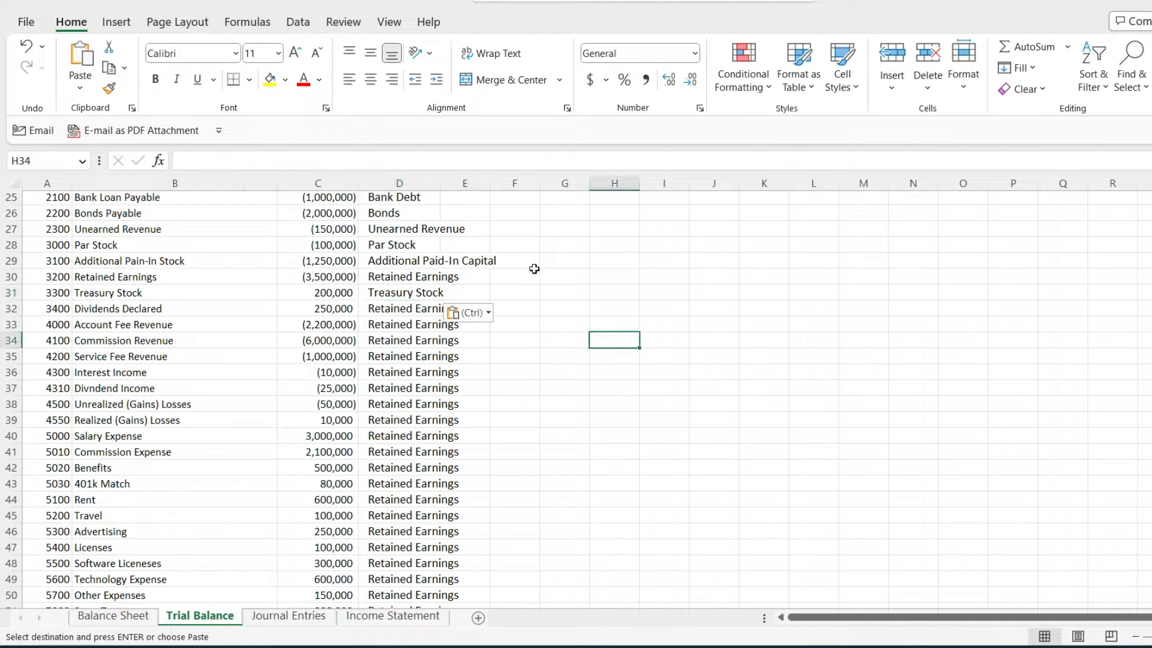
double_click(440, 183)
click(599, 404)
scroll(600, 442, up, 8)
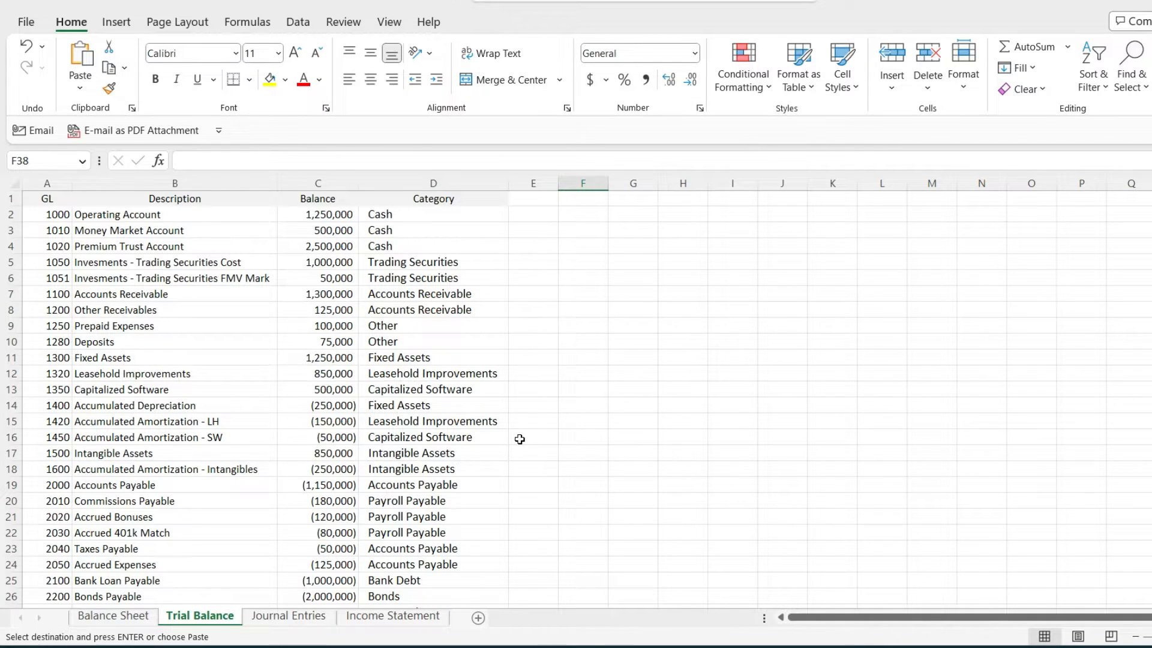
Move the Category column in front of the Description column by cutting it and inserting the cut cells.
click(437, 182)
right_click(437, 182)
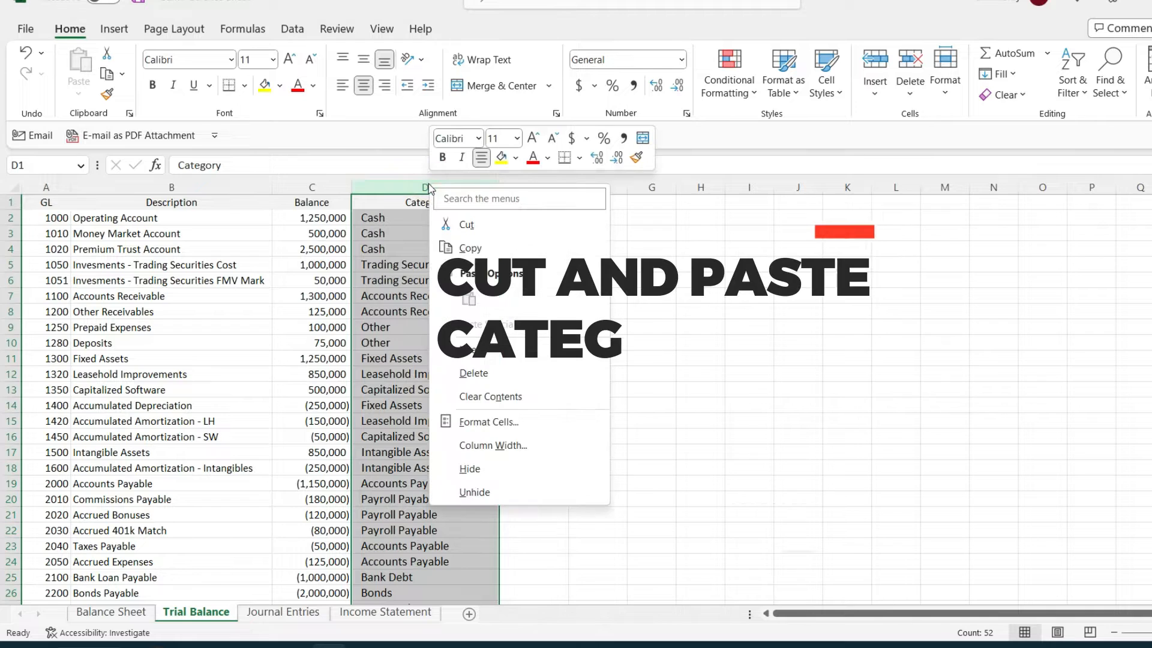
click(462, 225)
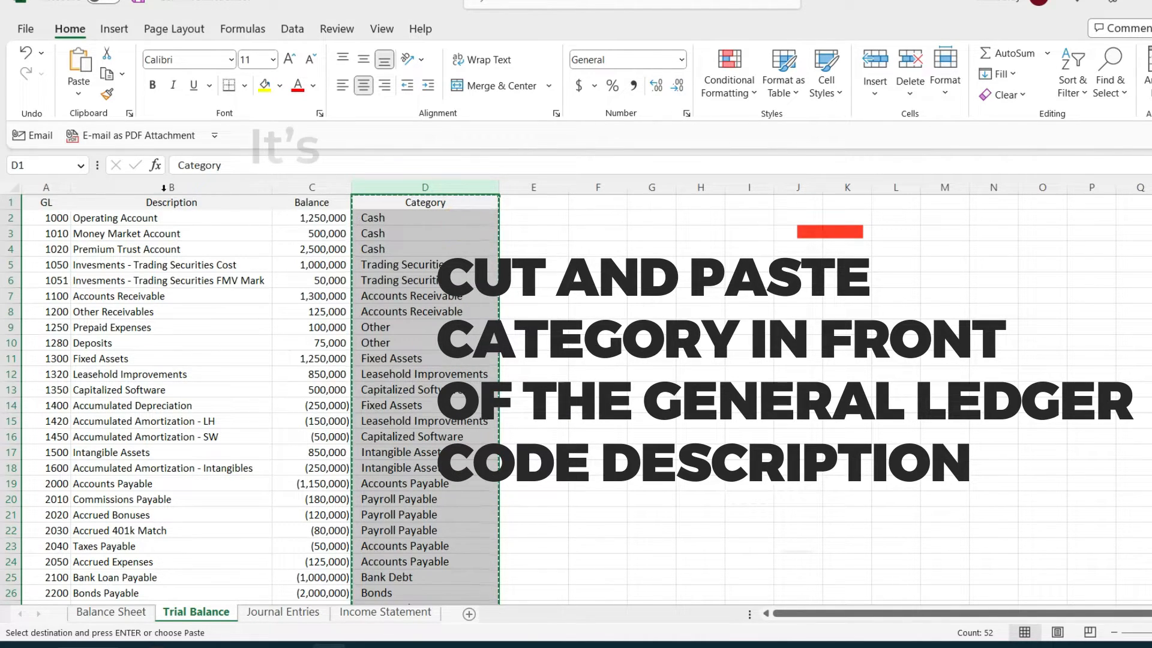
click(163, 188)
right_click(166, 189)
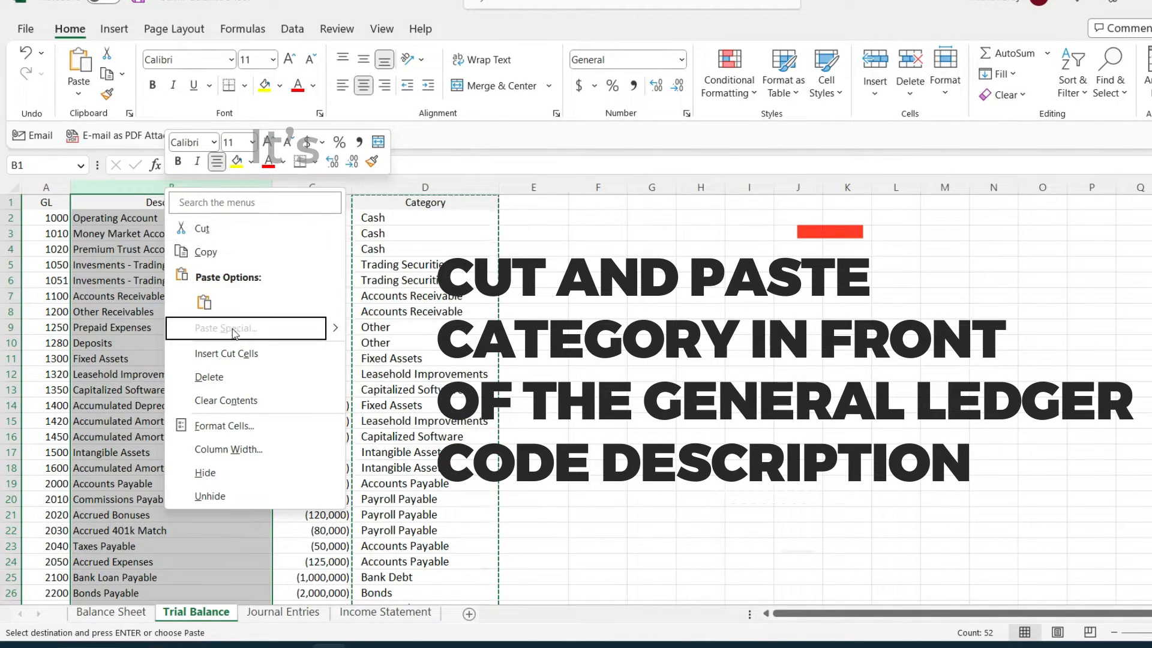
click(234, 353)
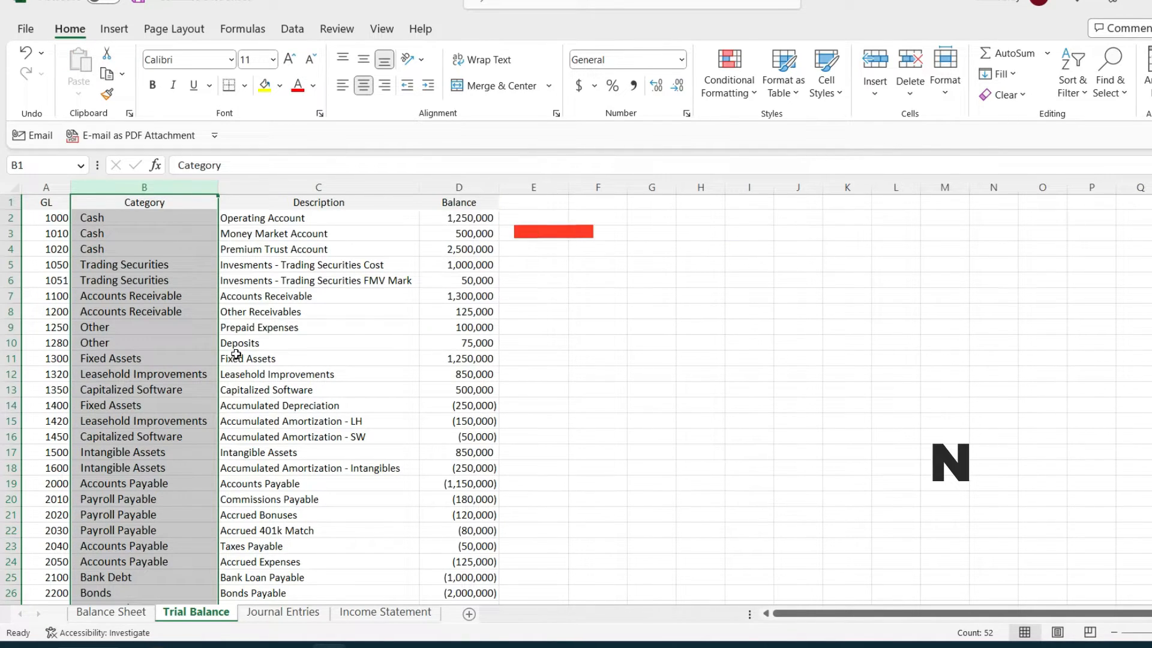
Enter =SUMIF('Trial Balance'!B:D,'Balance Sheet'!A8,'Trial Balance'!D:D) as the Balance Sheet's Cash amount in B8.
click(138, 611)
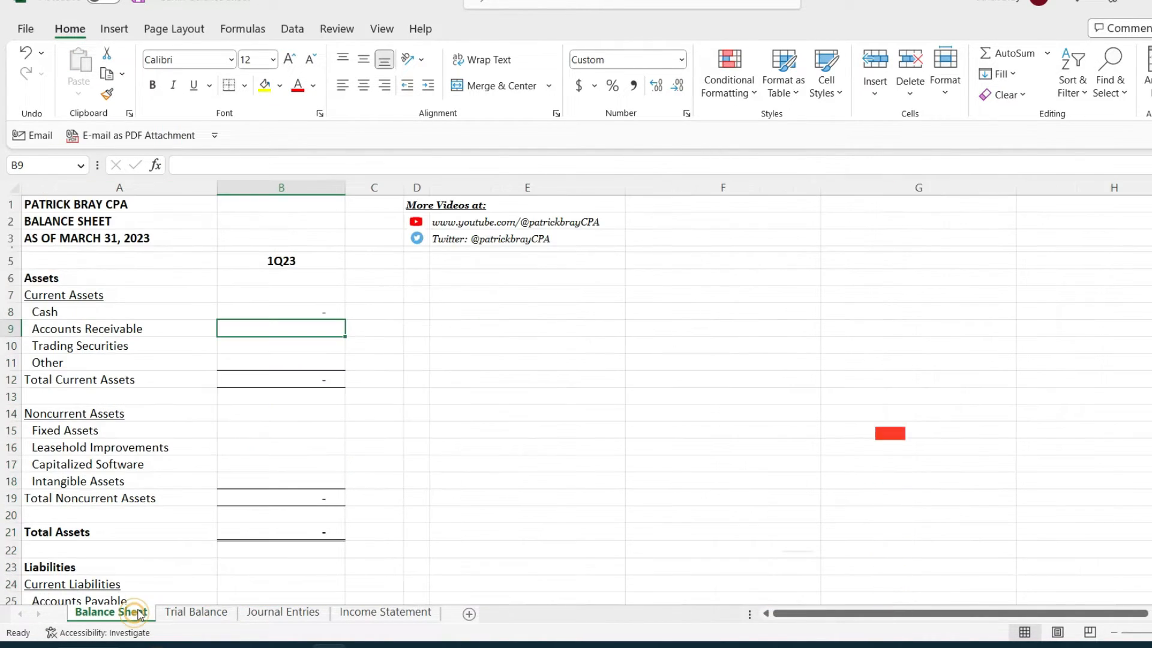
click(246, 308)
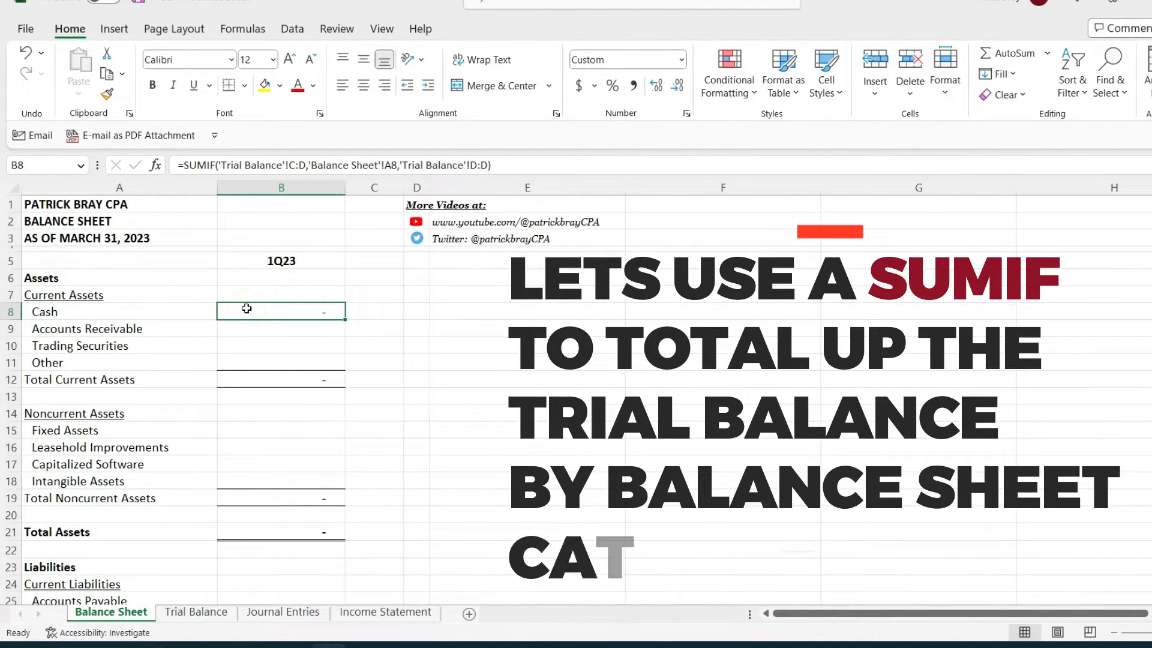
text(=sumif()
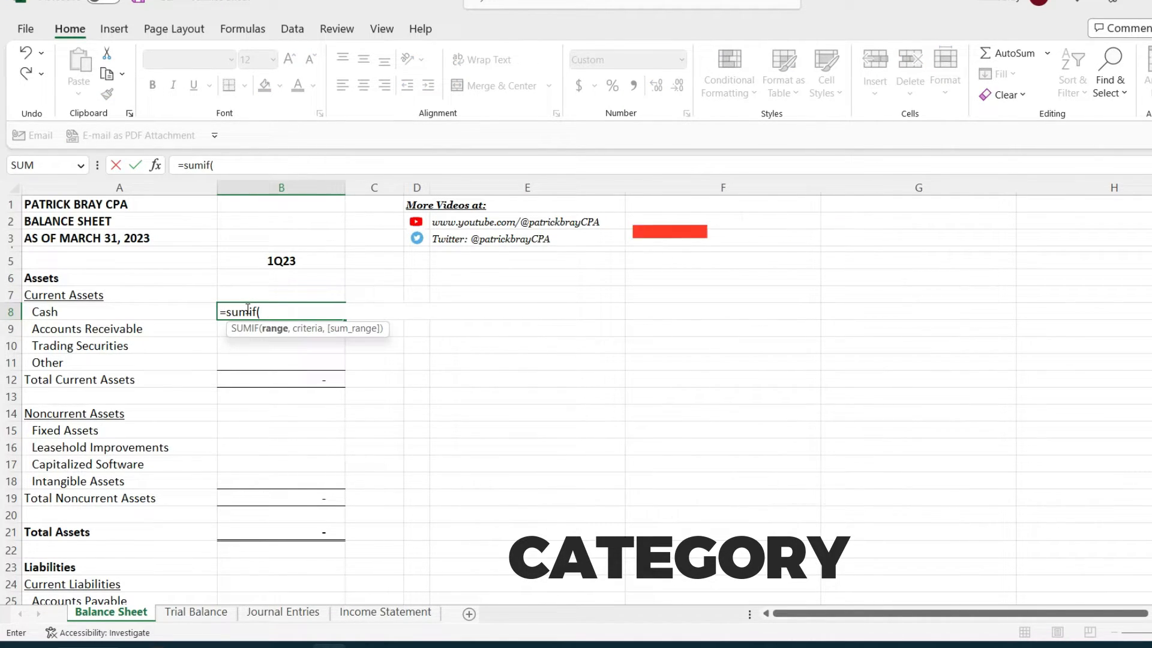
click(195, 613)
drag(131, 183, 454, 193)
text(,)
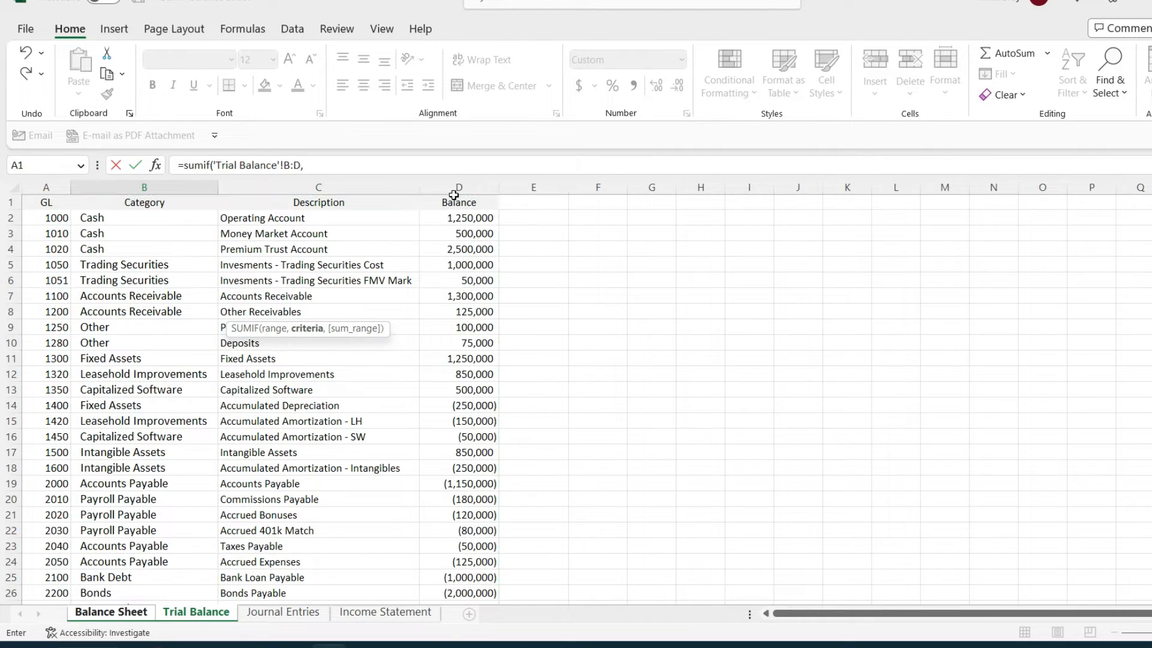
click(121, 613)
click(97, 313)
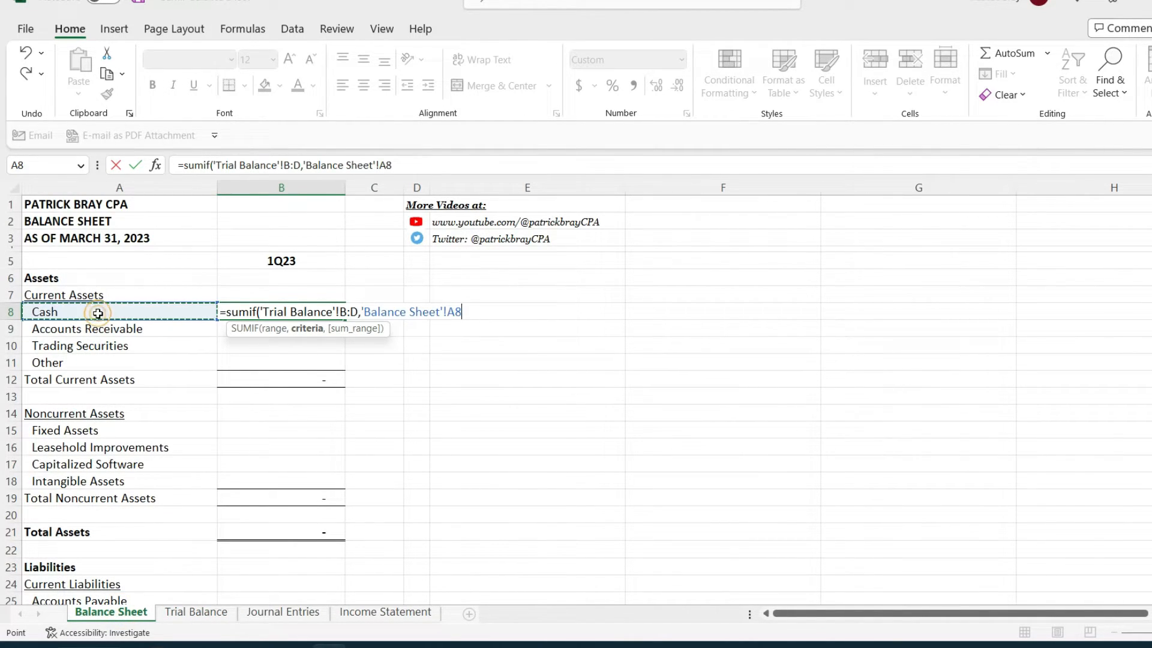
text(,)
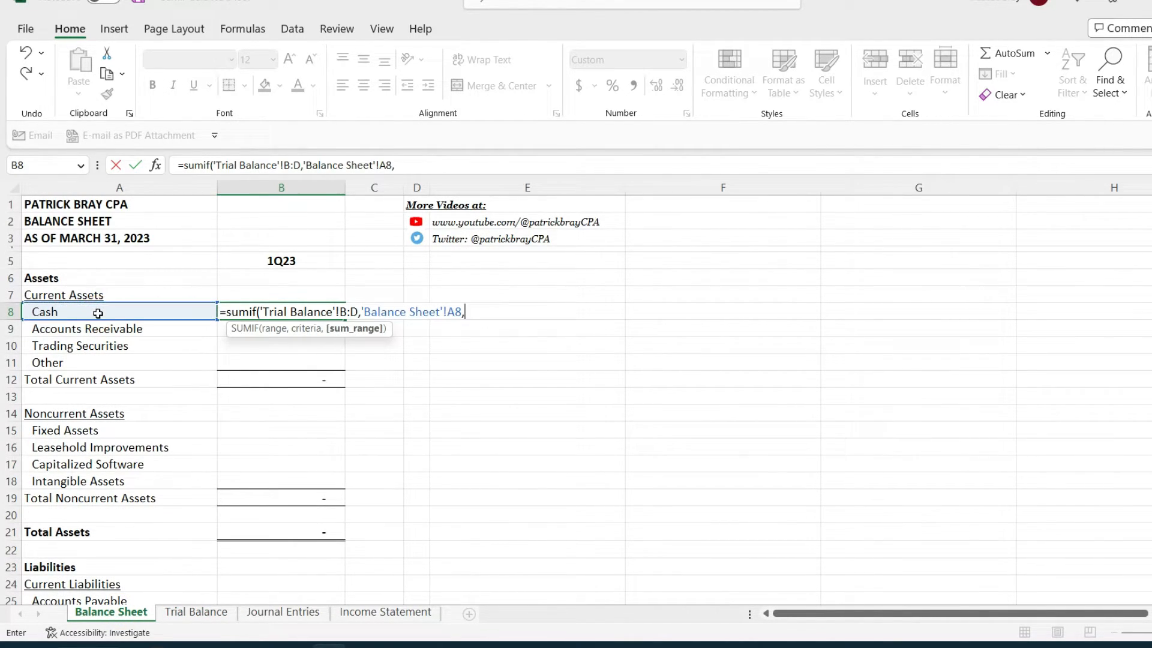
click(208, 613)
click(462, 186)
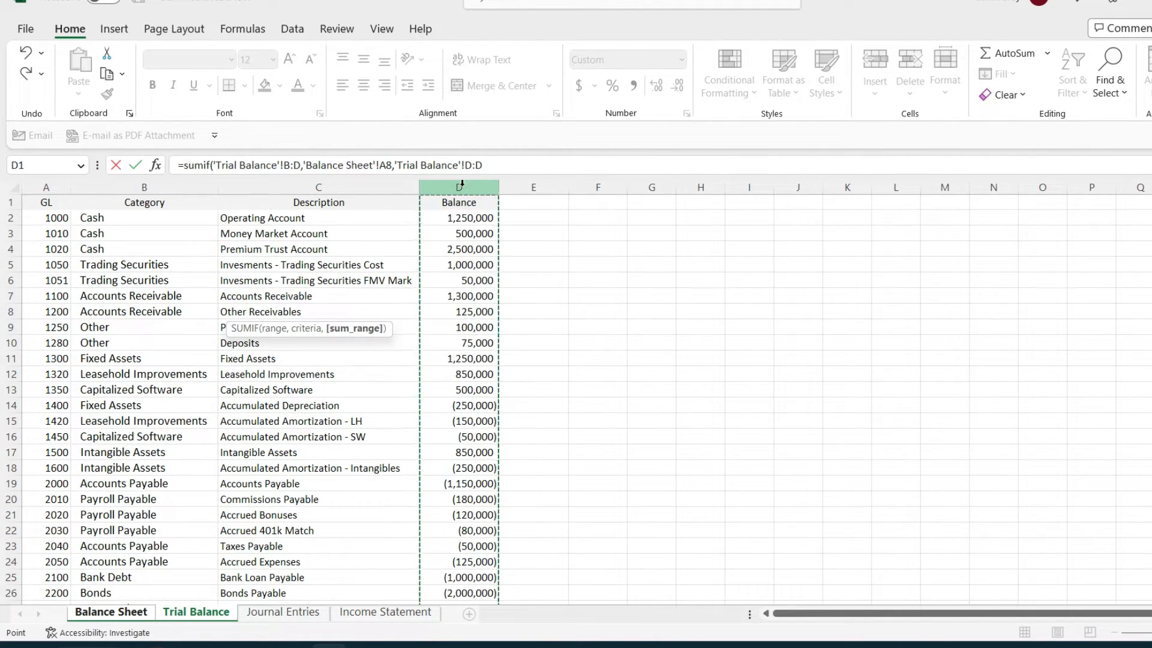
text())
key(Return)
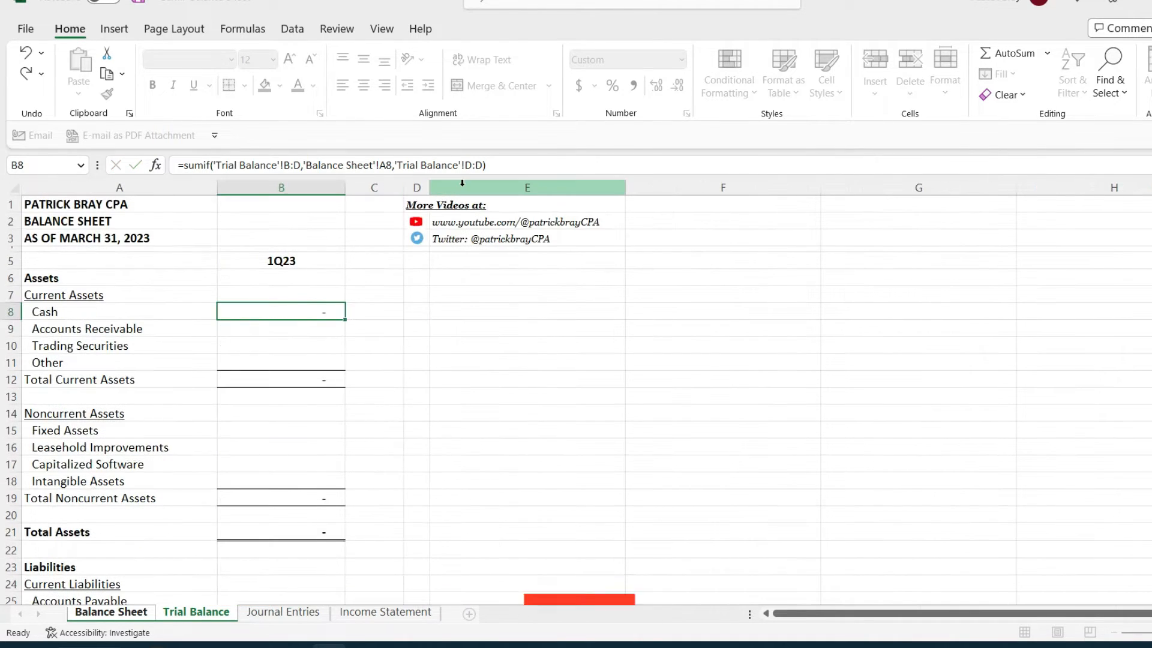
Copy the Cash SUMIF formula to the remaining current asset lines and to all four noncurrent asset lines.
click(303, 311)
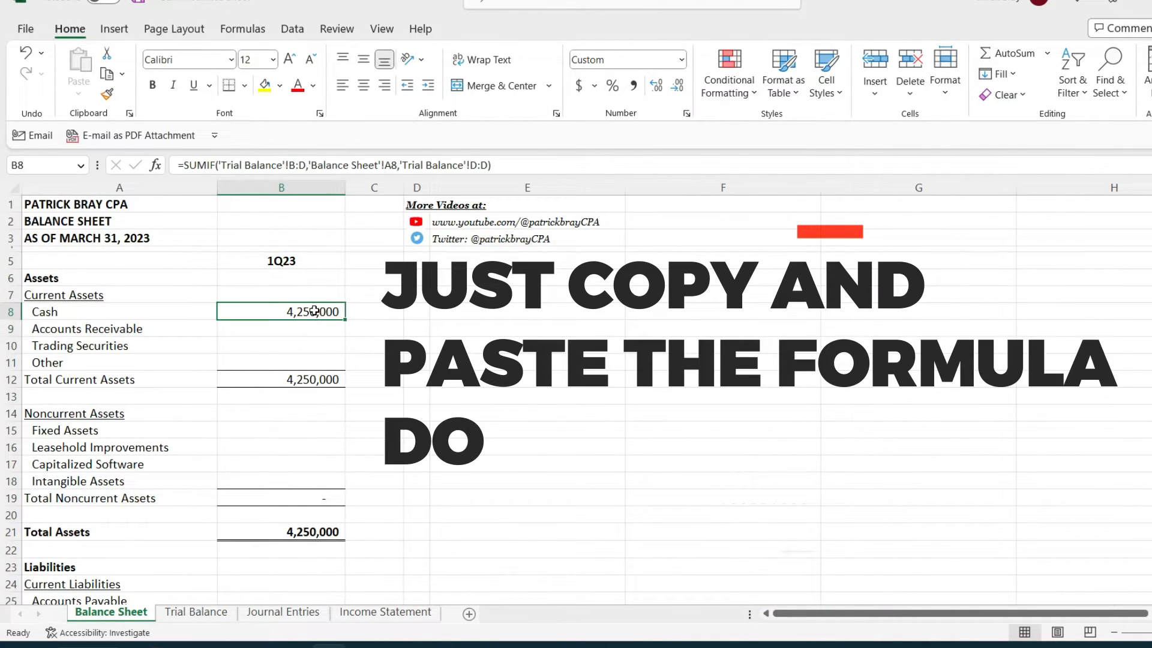
drag(344, 321, 345, 368)
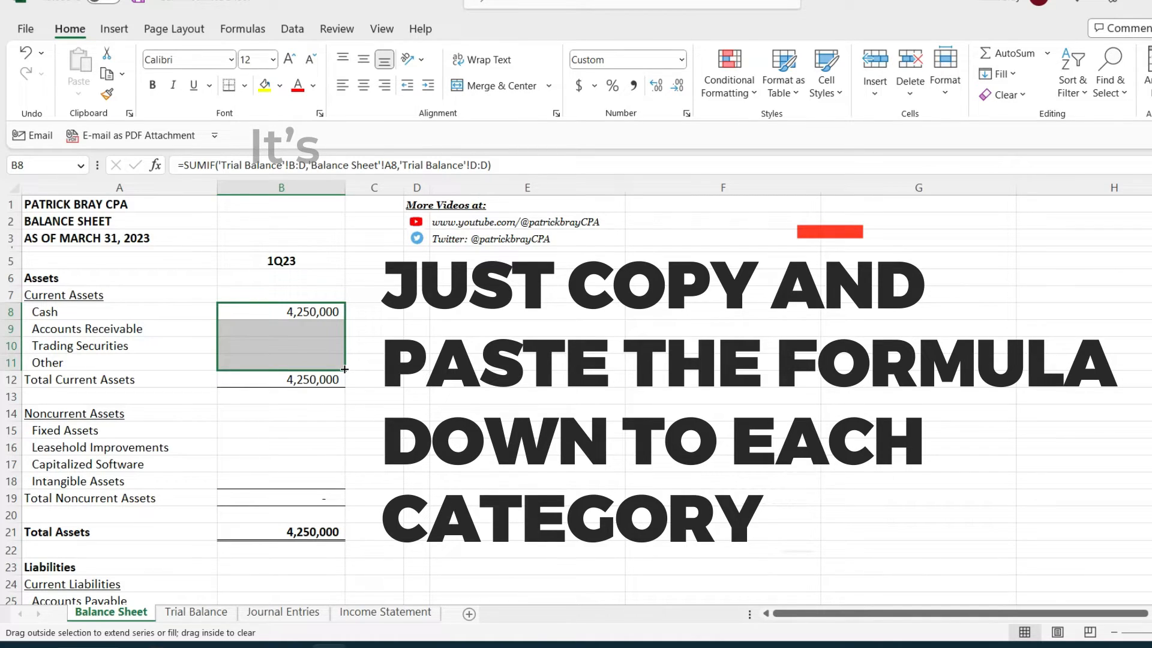
click(325, 311)
key(ctrl+c)
click(281, 438)
key(ctrl+v)
drag(348, 441, 342, 483)
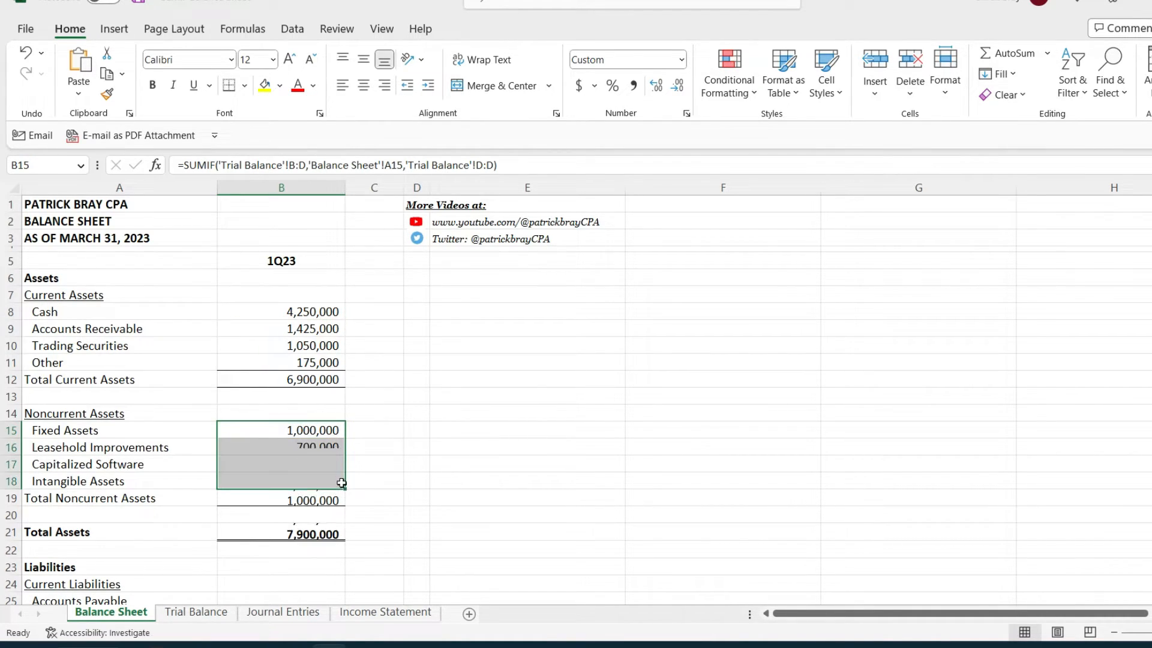
Copy the Fixed Assets SUMIF formula to Accounts Payable and multiply it by -1 to flip the credit balance's sign.
click(327, 431)
key(ctrl+c)
scroll(335, 430, down, 3)
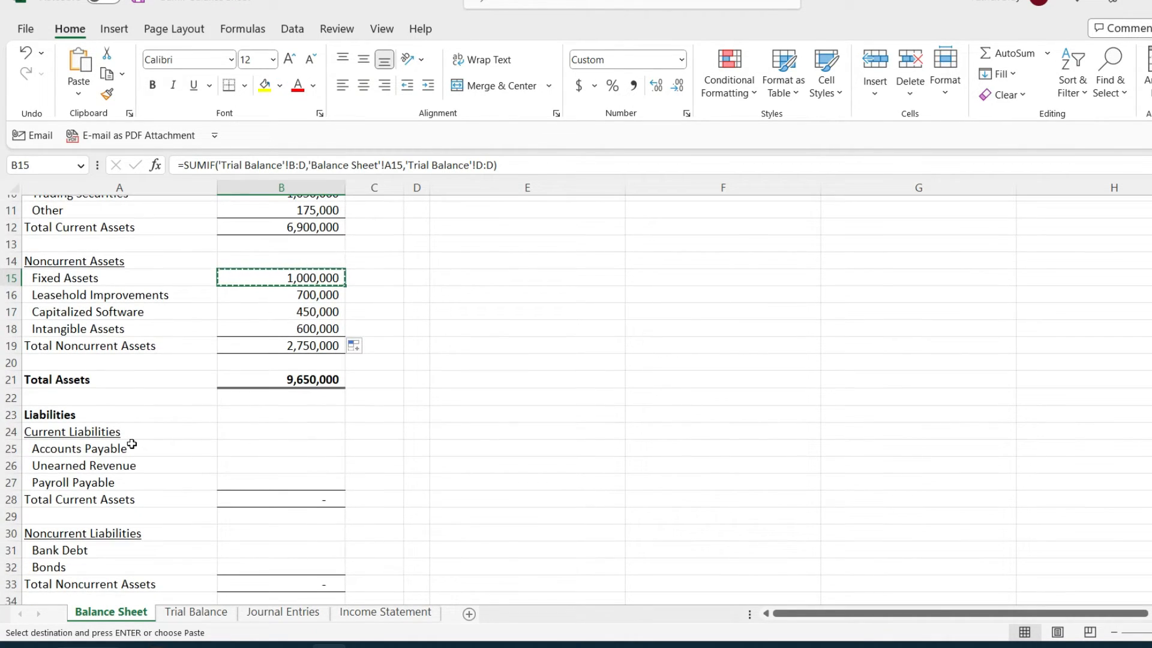
click(282, 449)
key(ctrl+v)
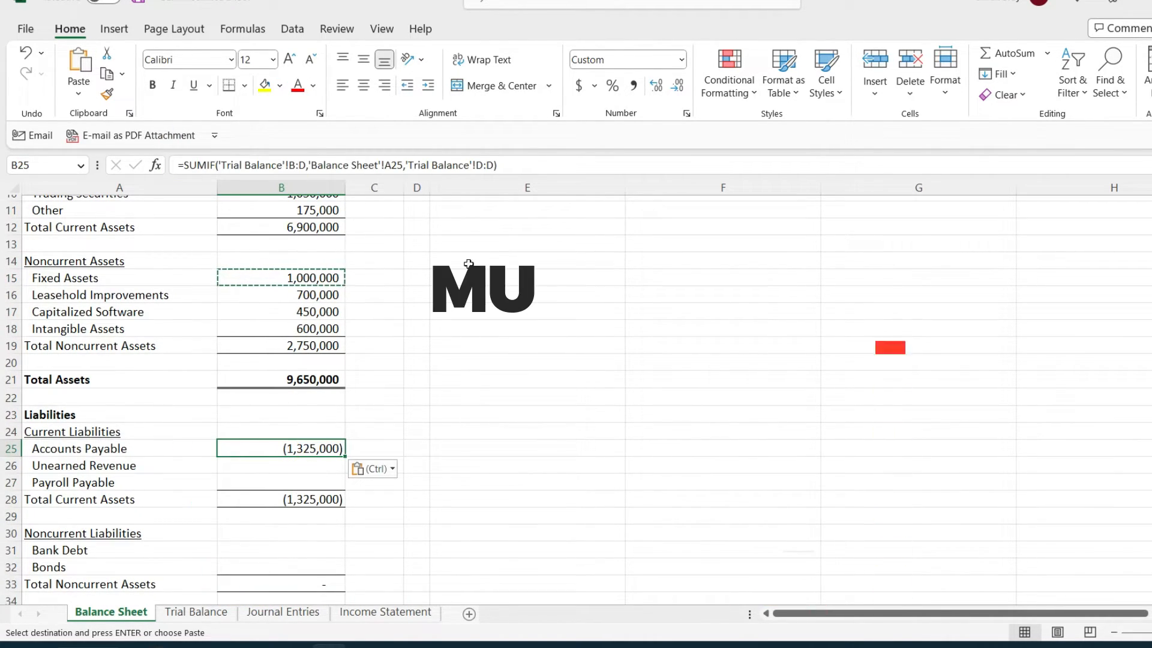
click(523, 163)
text(*-)
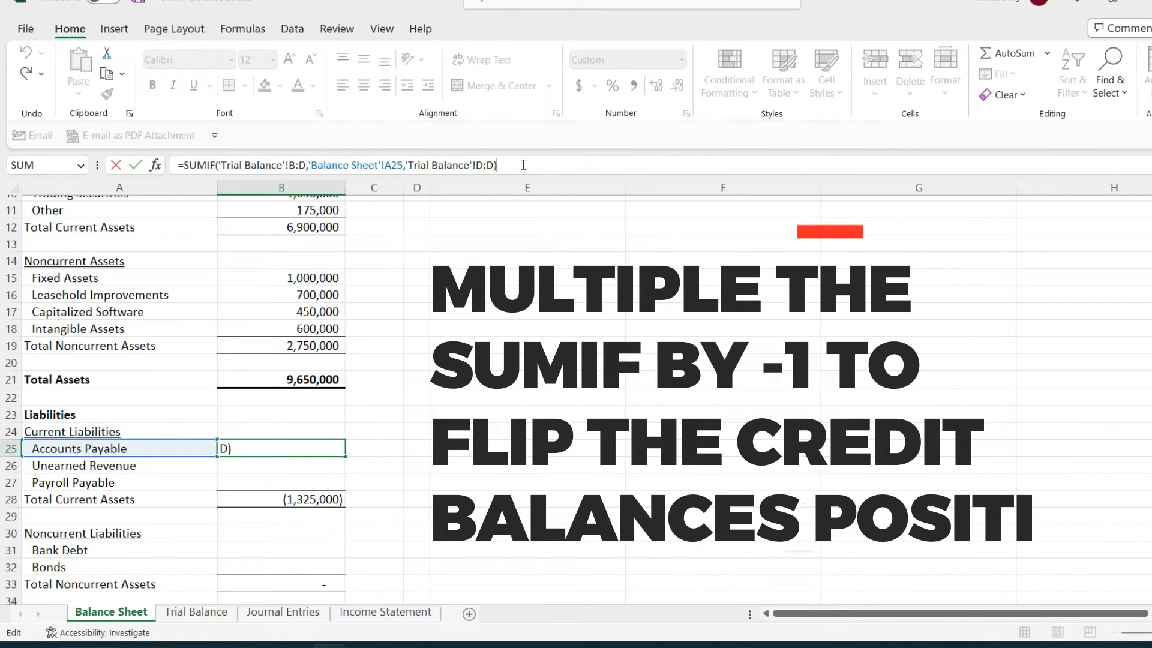
text(1)
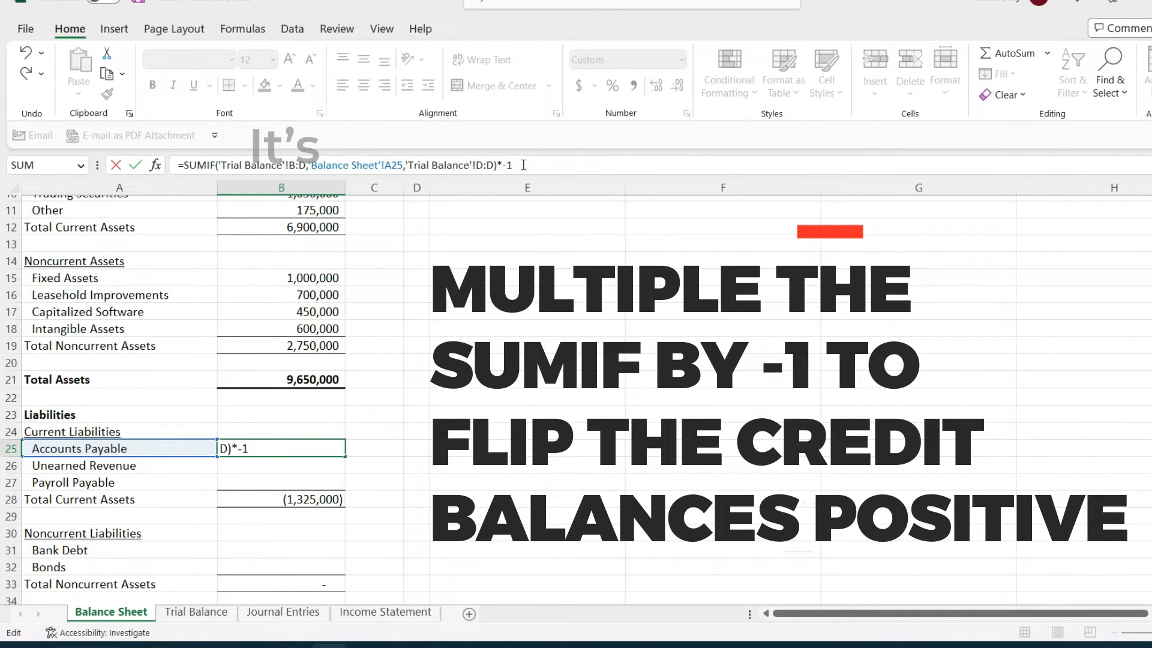
key(Return)
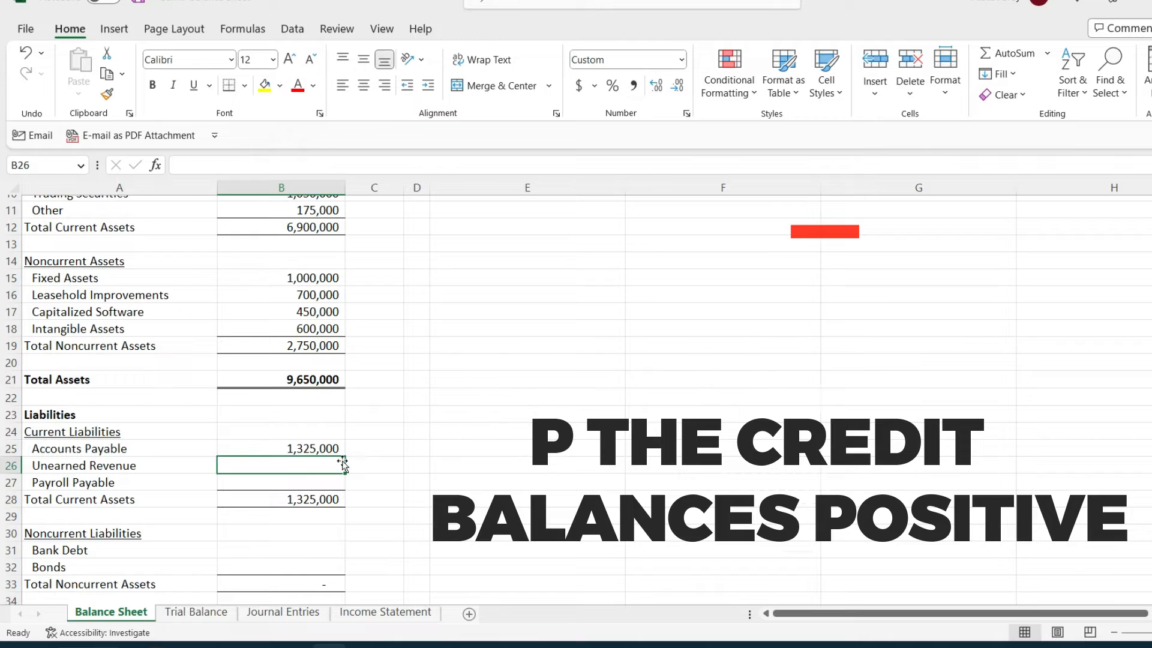
Copy the sign-flipped Accounts Payable SUMIF formula to Unearned Revenue, Payroll Payable, Bank Debt and Bonds.
click(329, 447)
key(ctrl+c)
drag(329, 467, 336, 480)
key(ctrl+v)
scroll(388, 480, down, 2)
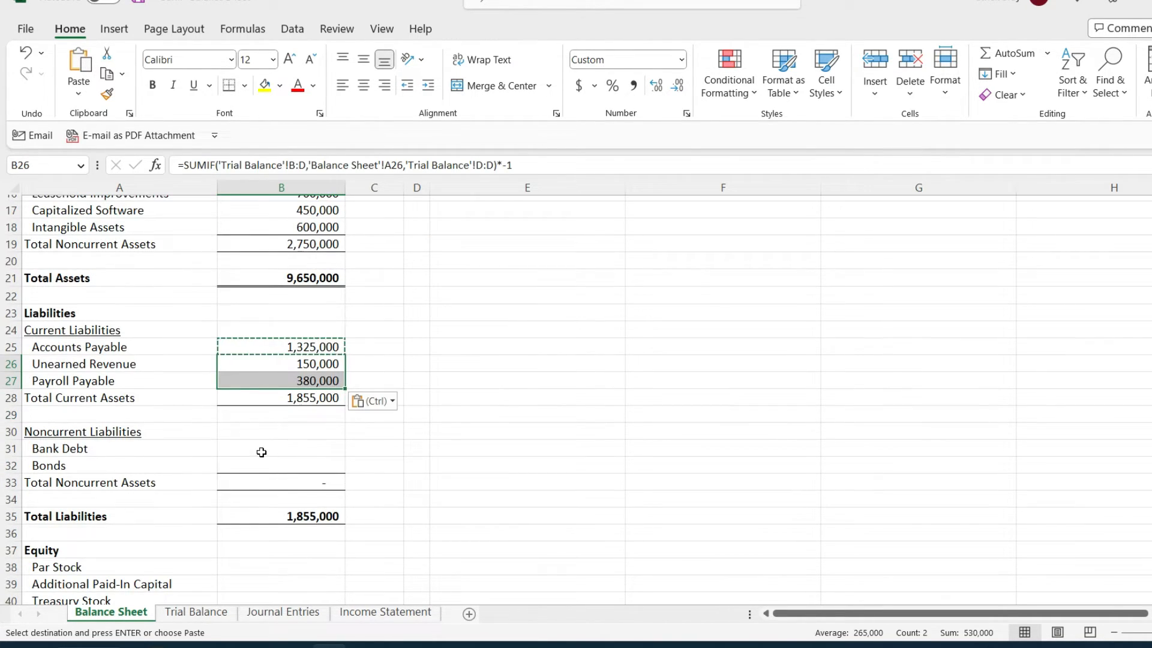
click(261, 447)
key(ctrl+v)
click(265, 467)
key(ctrl+v)
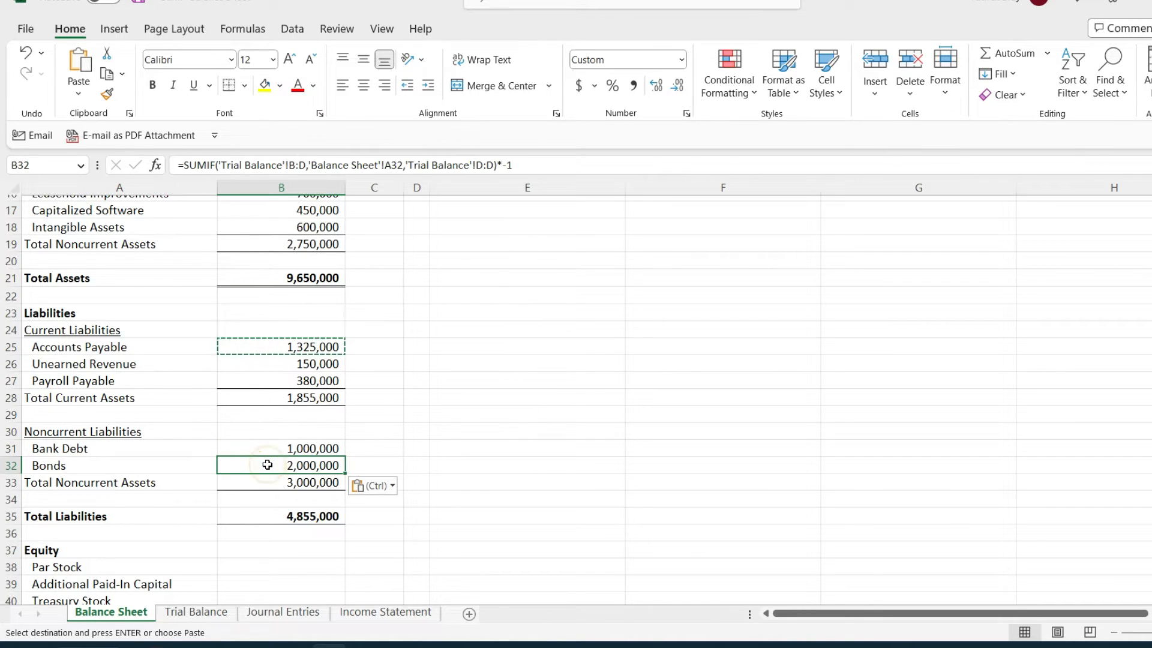
Paste the same sign-flipped SUMIF formula into the four equity lines, Par Stock through Retained Earnings, and end copy mode.
scroll(260, 467, down, 2)
drag(263, 460, 272, 509)
key(ctrl+v)
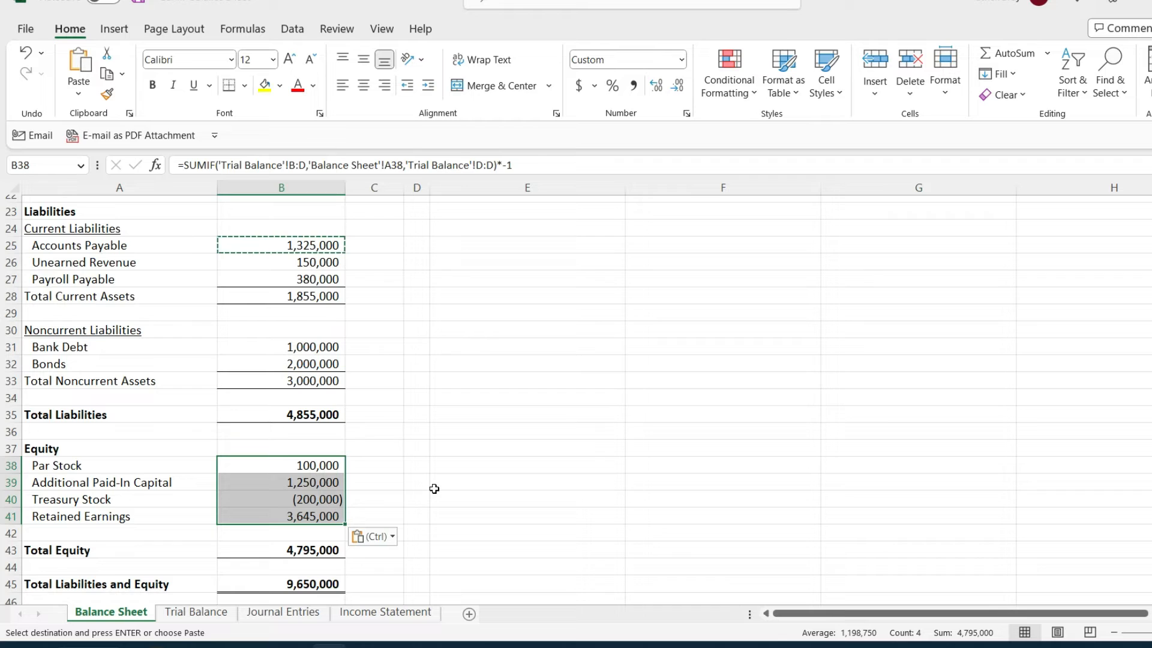
click(434, 489)
scroll(444, 492, down, 2)
click(487, 451)
key(Escape)
Review the whole balance sheet, comparing Total Assets with Total Liabilities and Equity, and inspect the Retained Earnings formula.
scroll(501, 458, up, 2)
scroll(500, 459, up, 7)
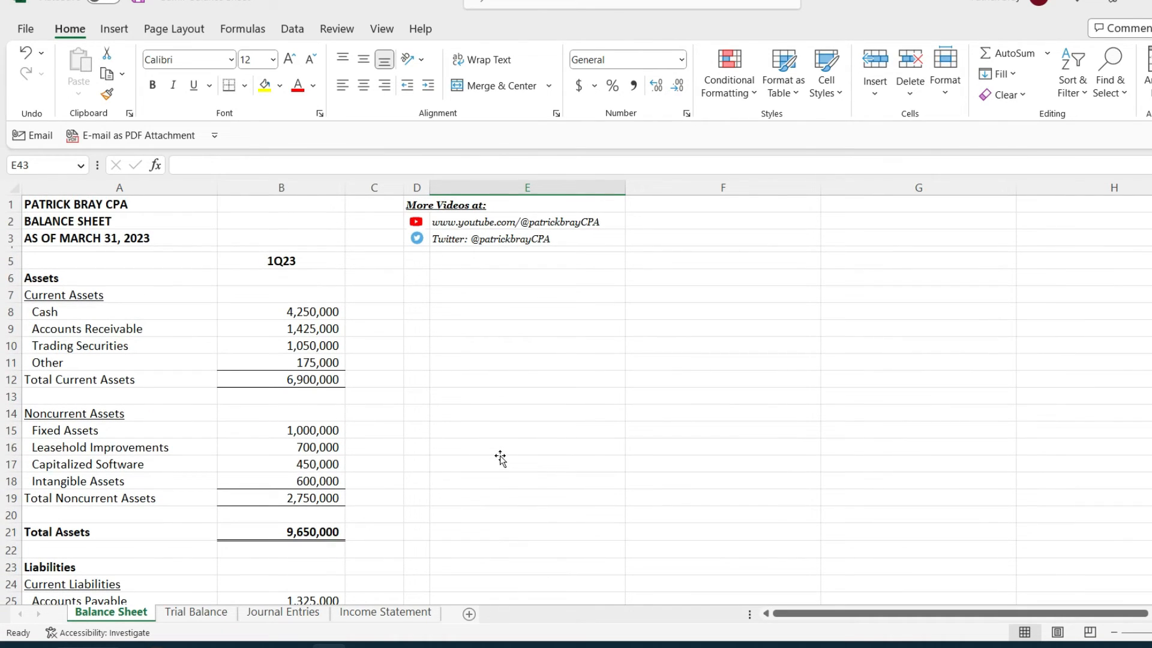
scroll(500, 455, down, 1)
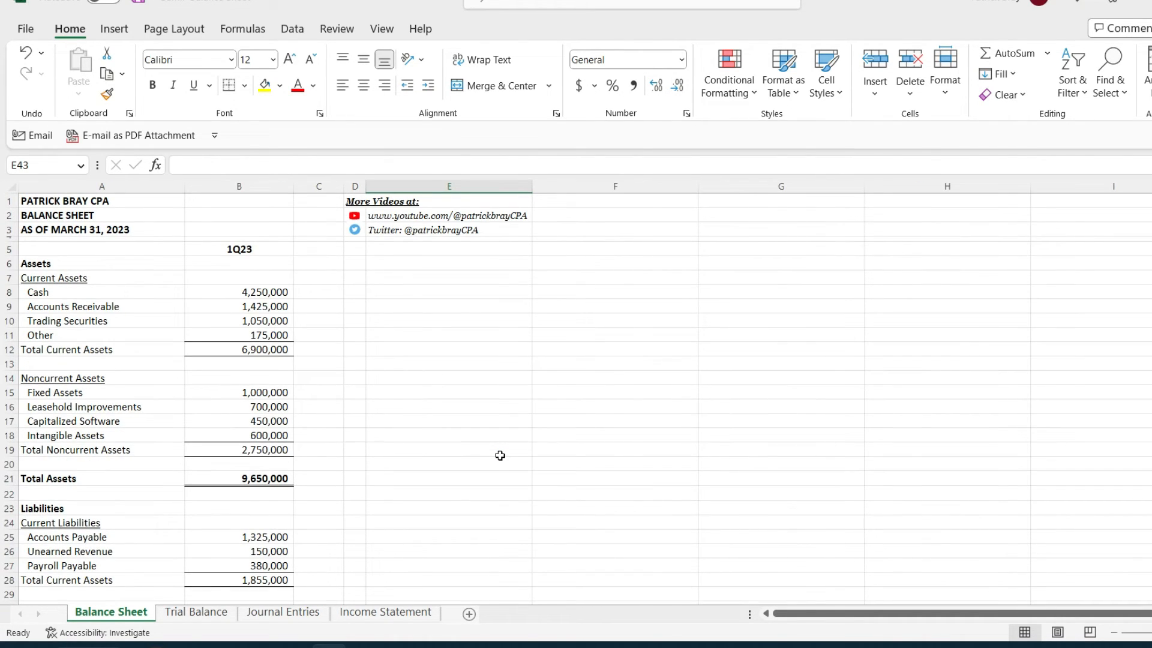
scroll(500, 455, down, 2)
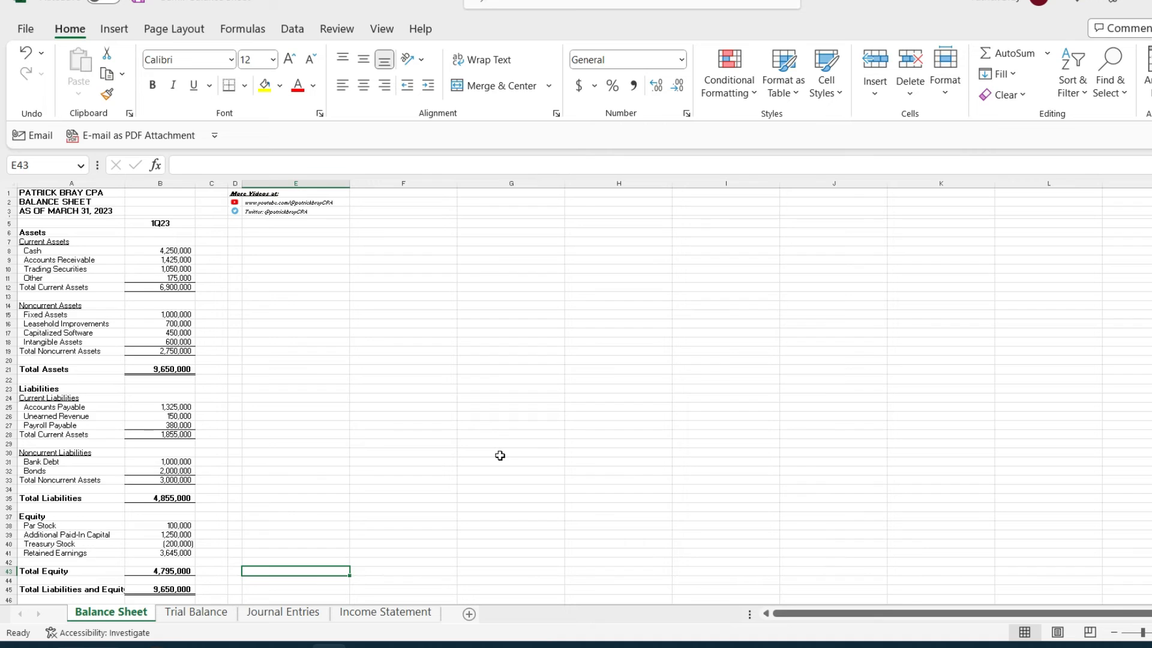
scroll(501, 455, up, 2)
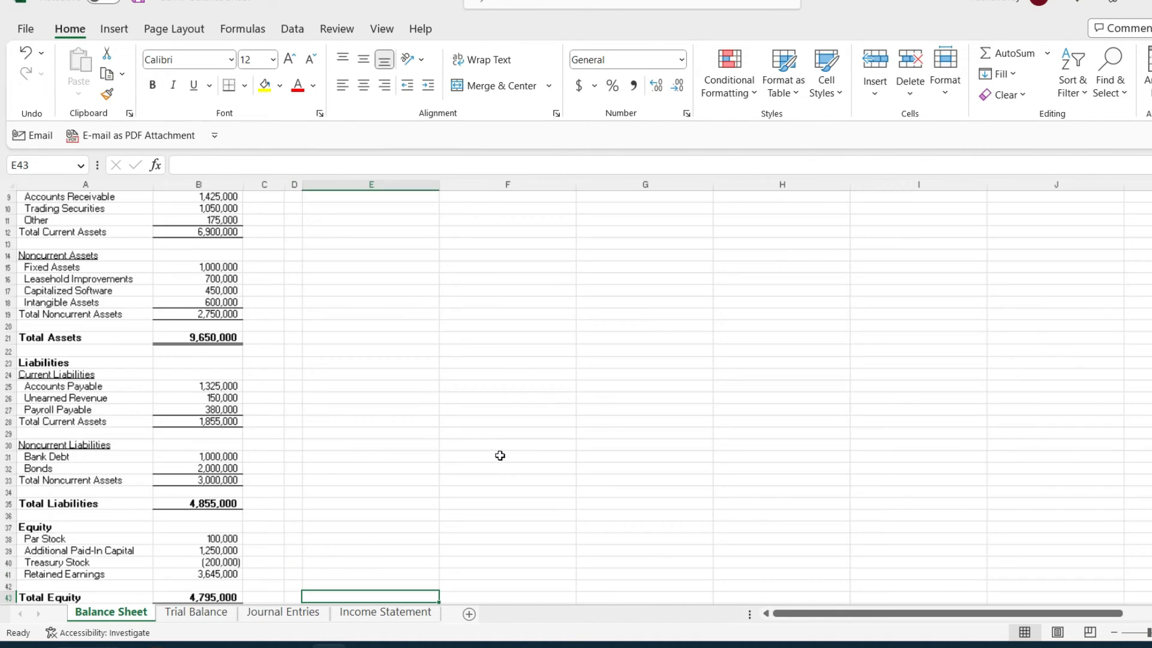
scroll(500, 455, up, 5)
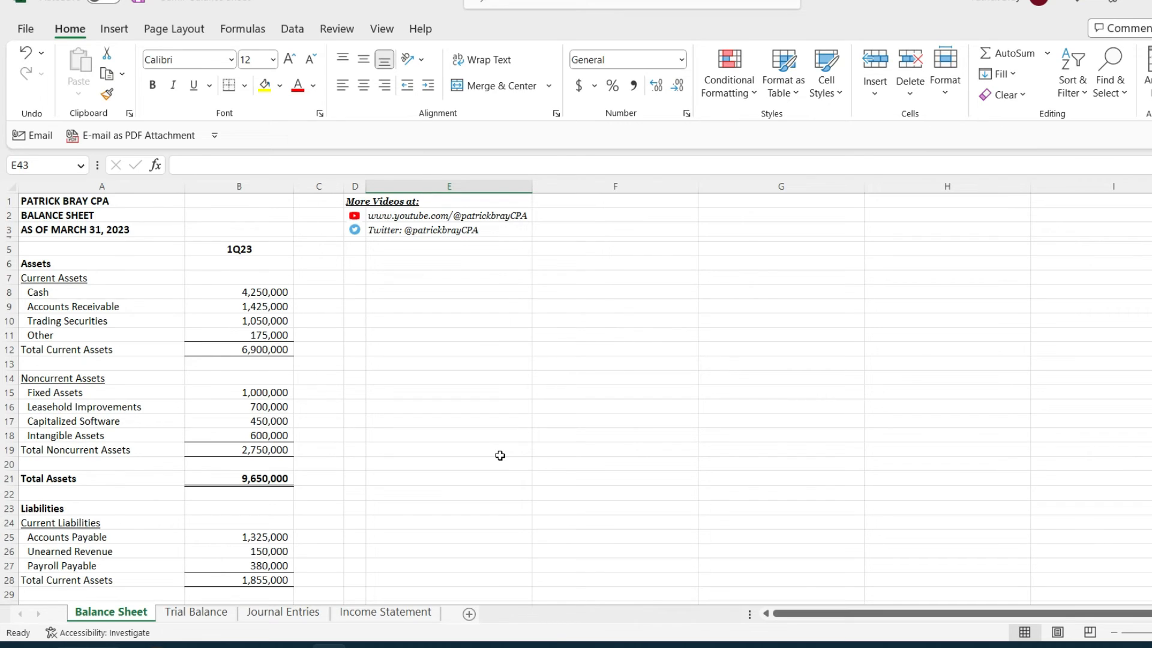
scroll(499, 455, down, 6)
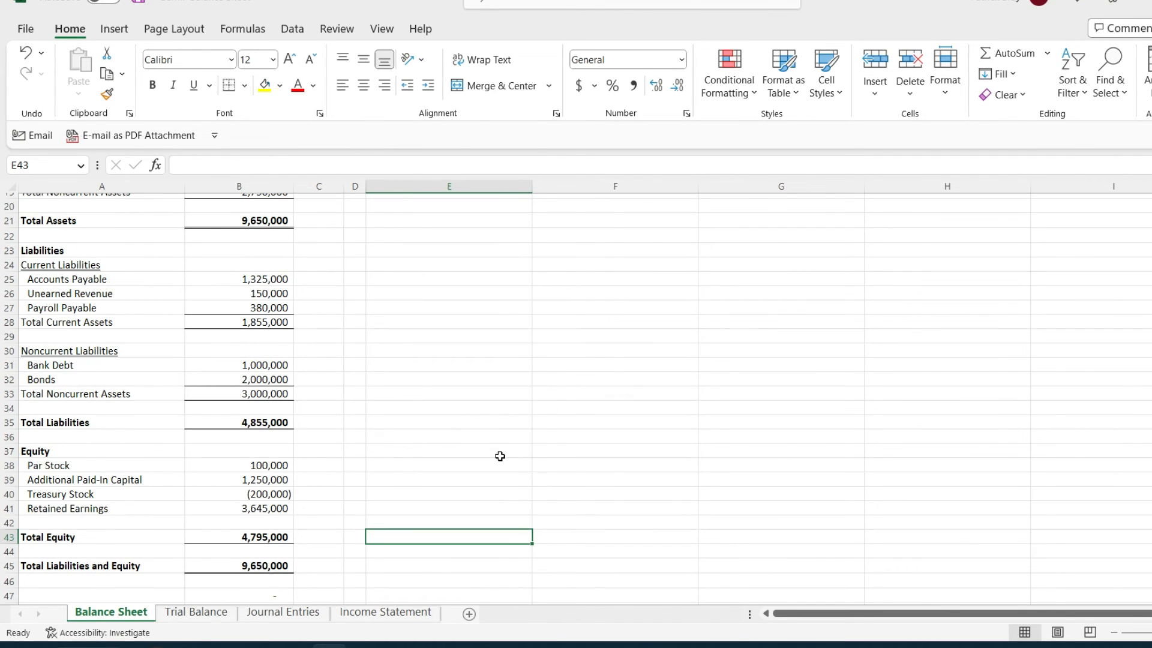
click(253, 509)
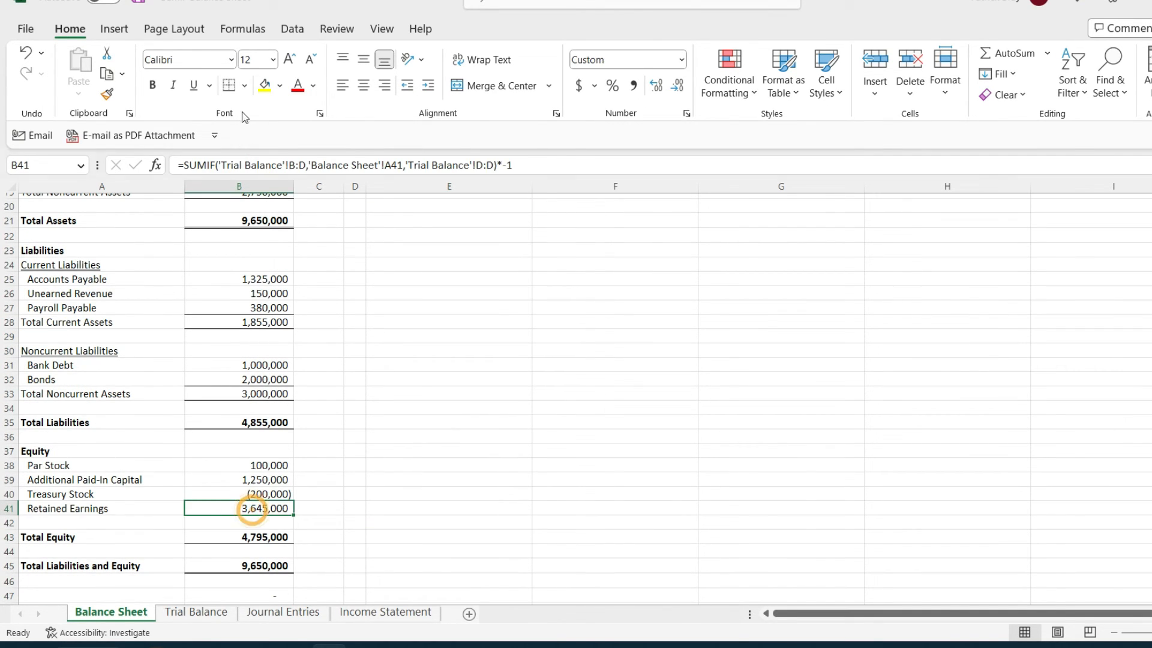
click(527, 461)
scroll(495, 364, up, 6)
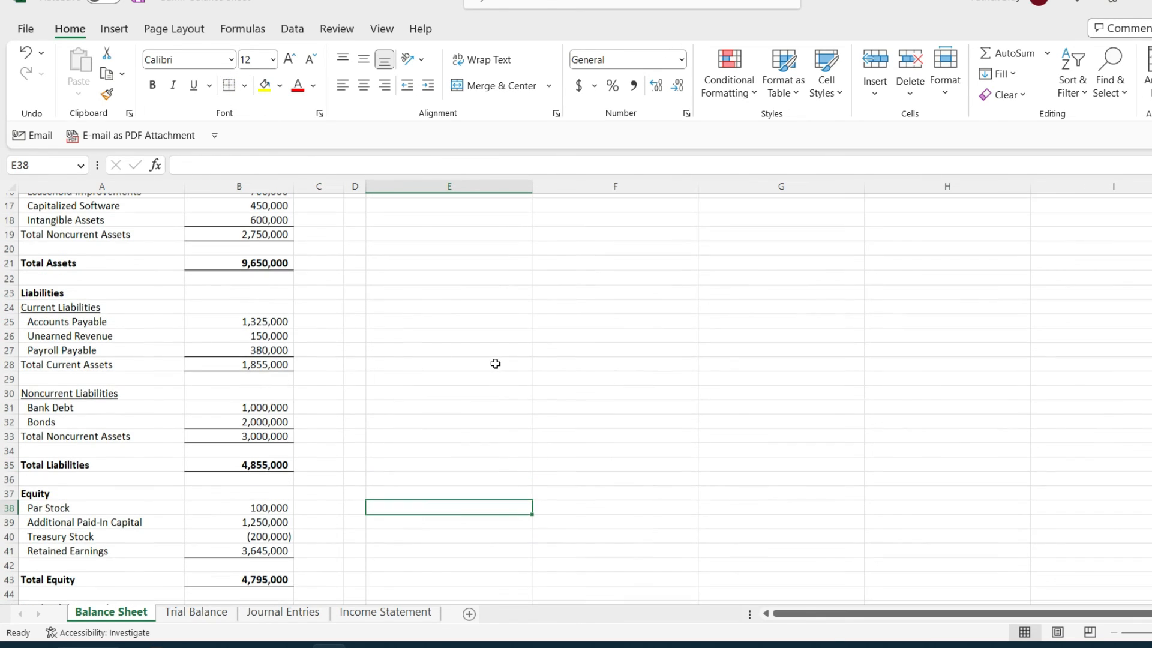